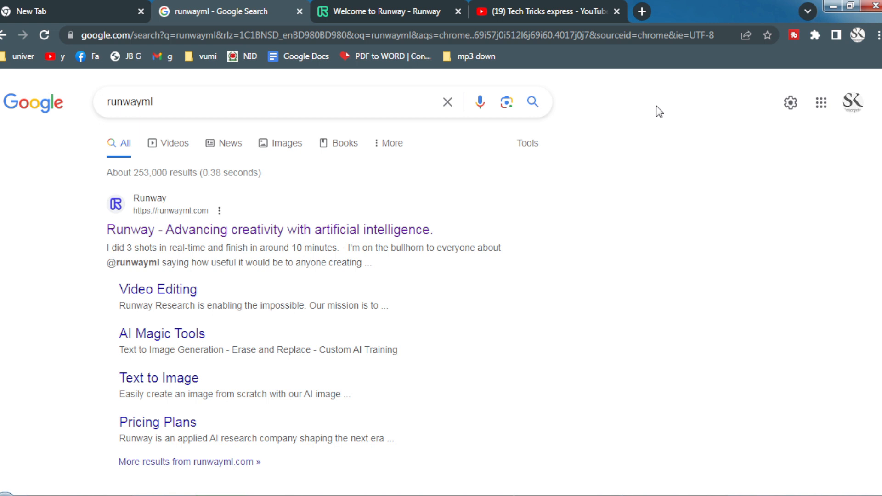
# - Sign up for a Runway account with Google and subscribe to the Runway newsletter
pyautogui.hotkey('ctrl', 'Tab')
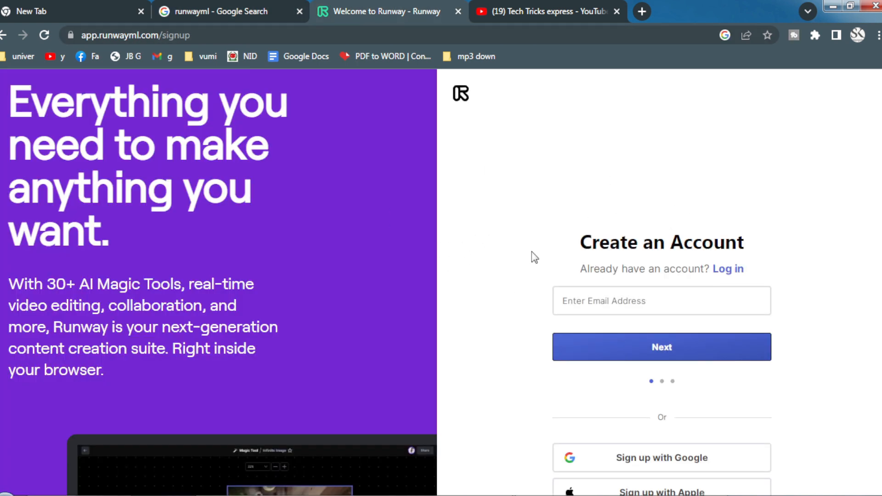
pyautogui.scroll(-3, 775, 256)
pyautogui.scroll(2, 769, 262)
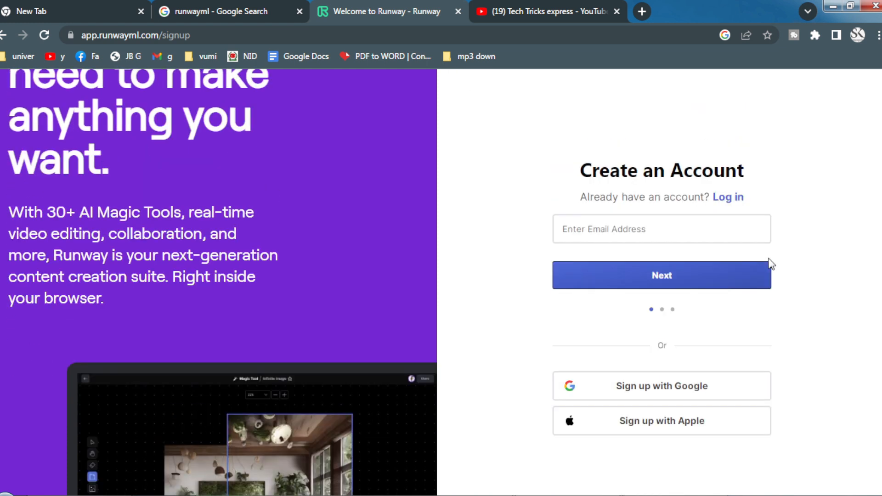
pyautogui.scroll(-2, 778, 236)
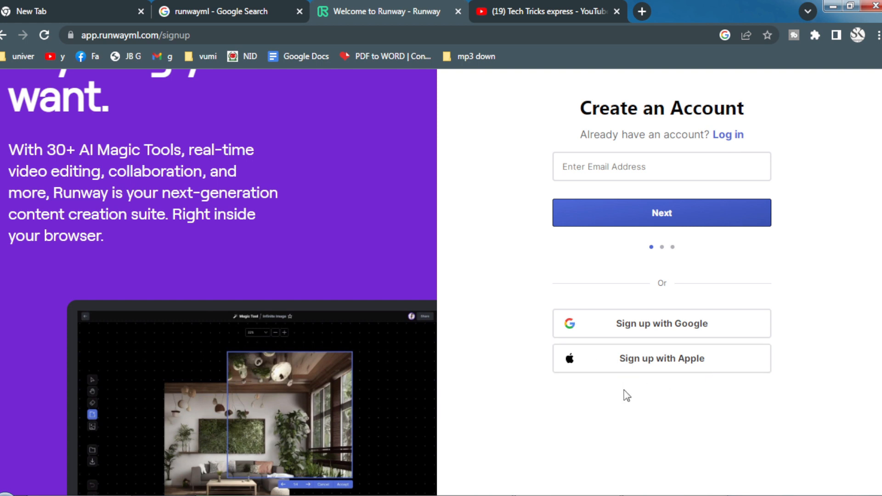
pyautogui.scroll(2, 603, 346)
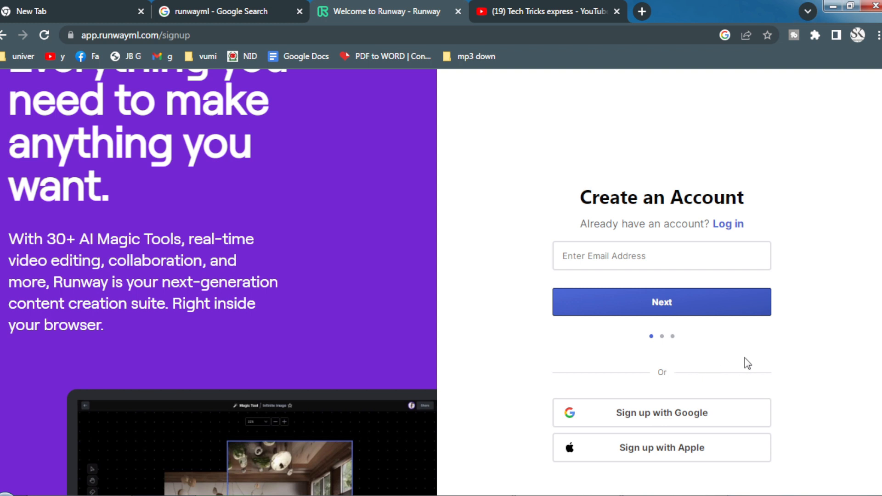
pyautogui.scroll(1, 744, 362)
pyautogui.scroll(-2, 666, 364)
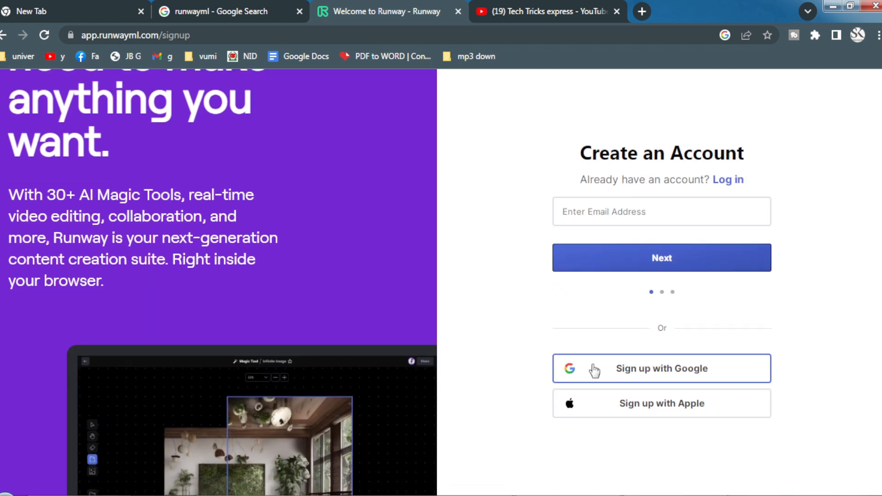
pyautogui.click(660, 374)
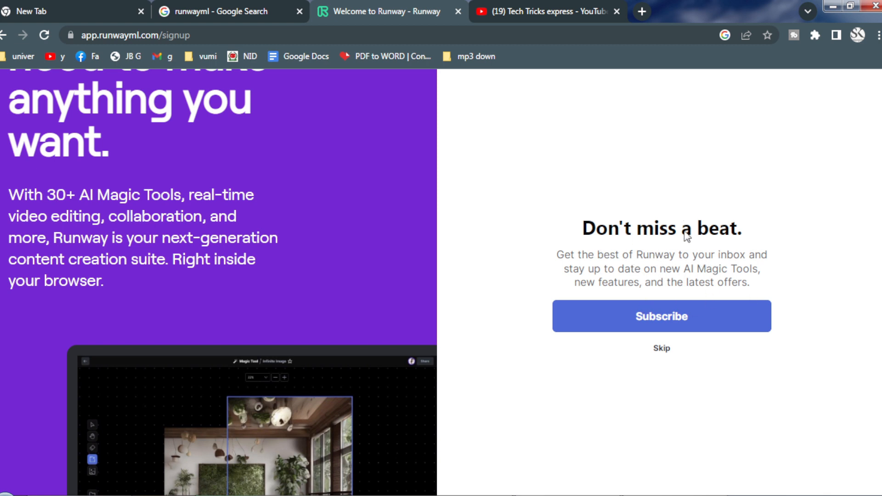
pyautogui.click(664, 325)
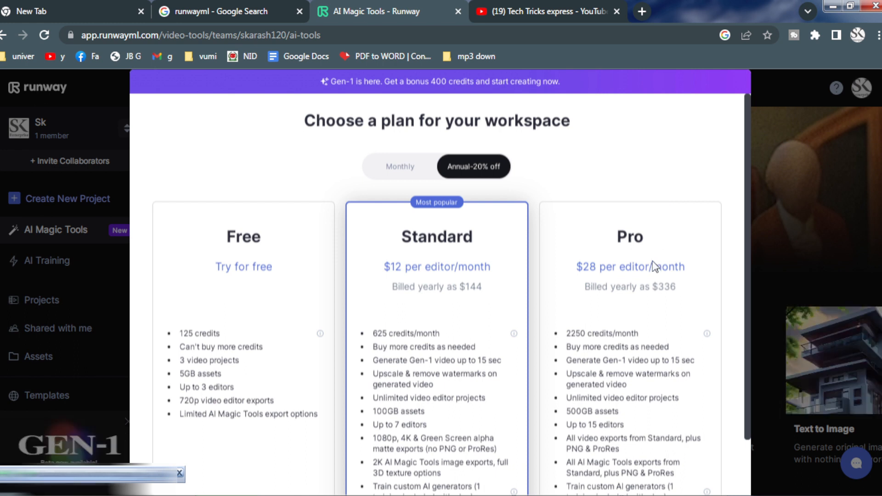
# - Compare the workspace plans and choose the Free plan
pyautogui.scroll(-2, 654, 266)
pyautogui.scroll(2, 402, 259)
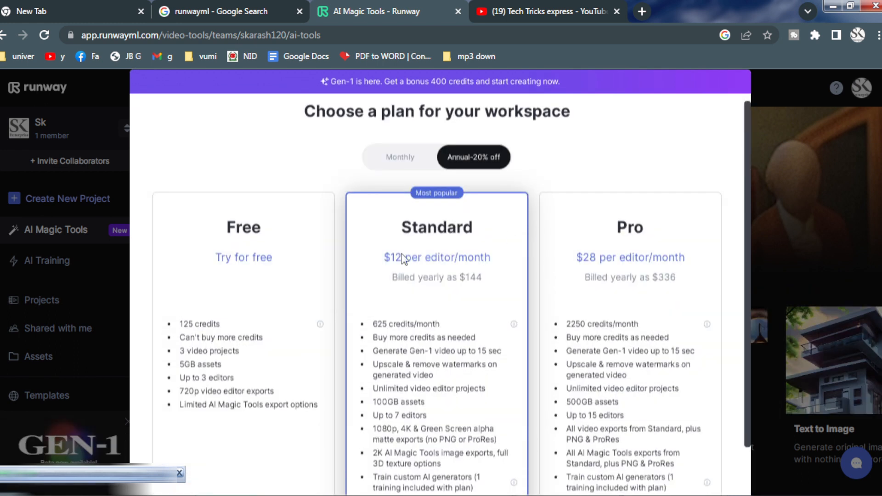
pyautogui.scroll(-2, 423, 265)
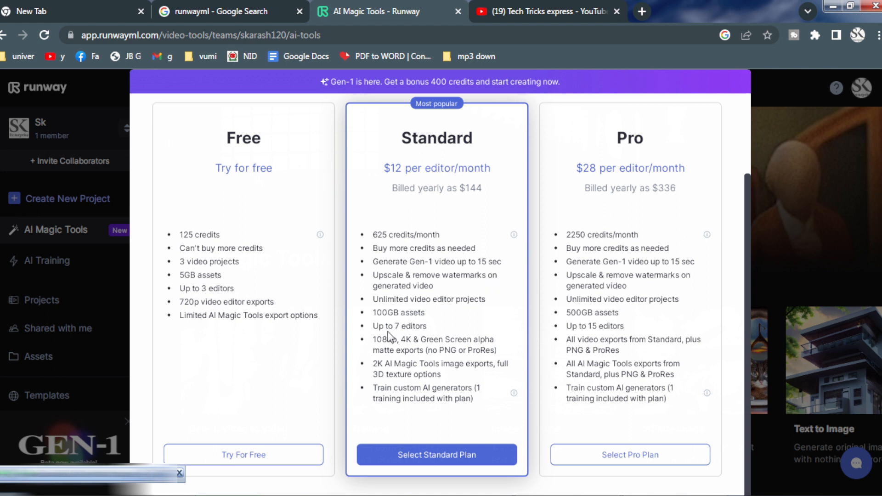
pyautogui.click(248, 454)
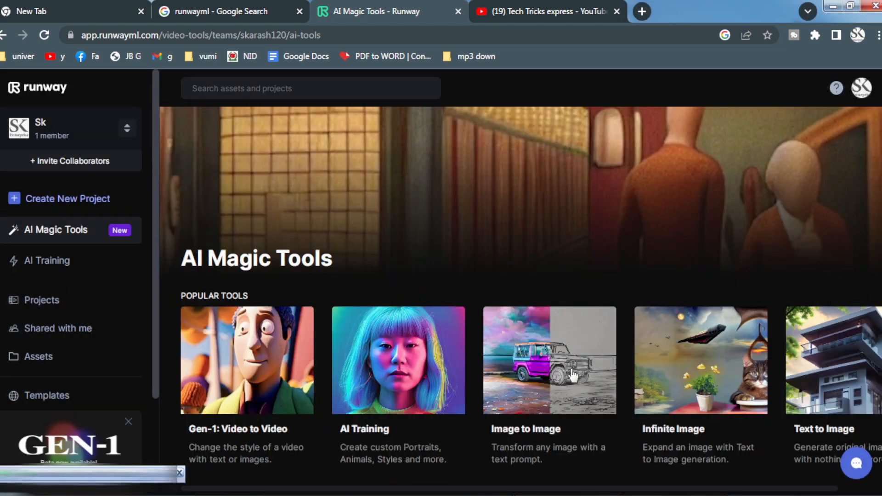
# - Look through the popular tools and the full list of tools on the AI Magic Tools page
pyautogui.hscroll(1, 779, 354)
pyautogui.scroll(-3, 400, 376)
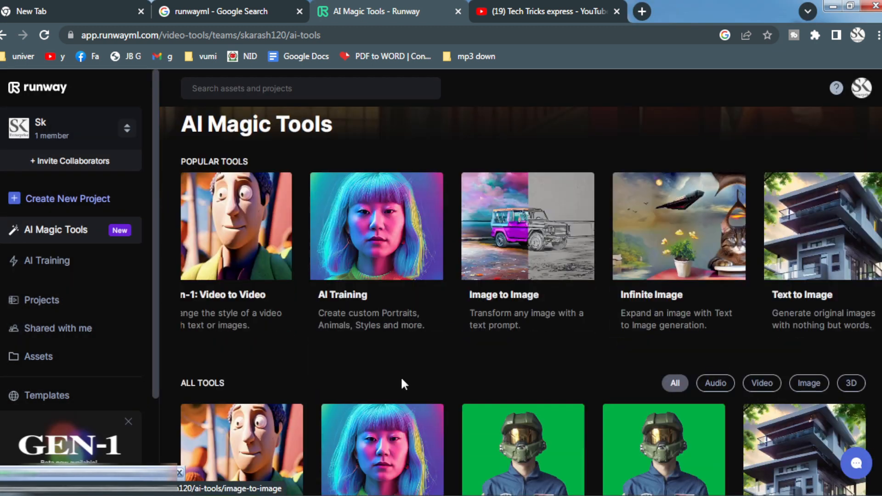
pyautogui.scroll(2, 423, 340)
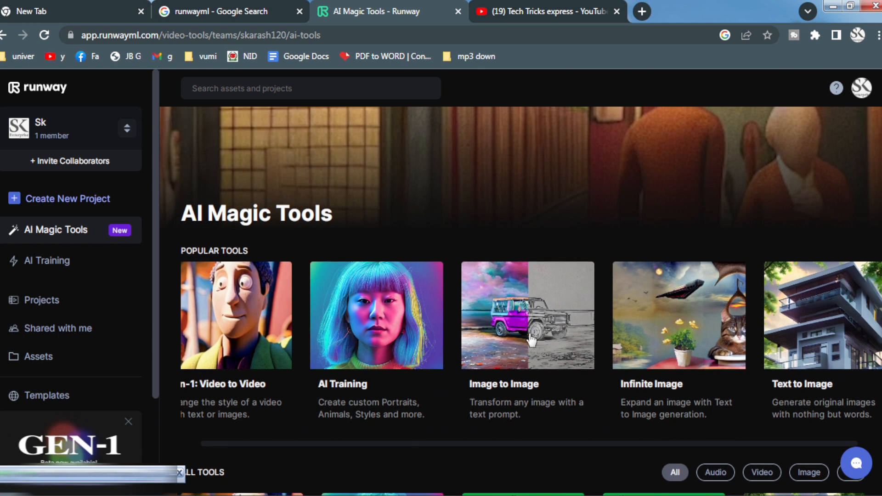
pyautogui.scroll(-3, 554, 425)
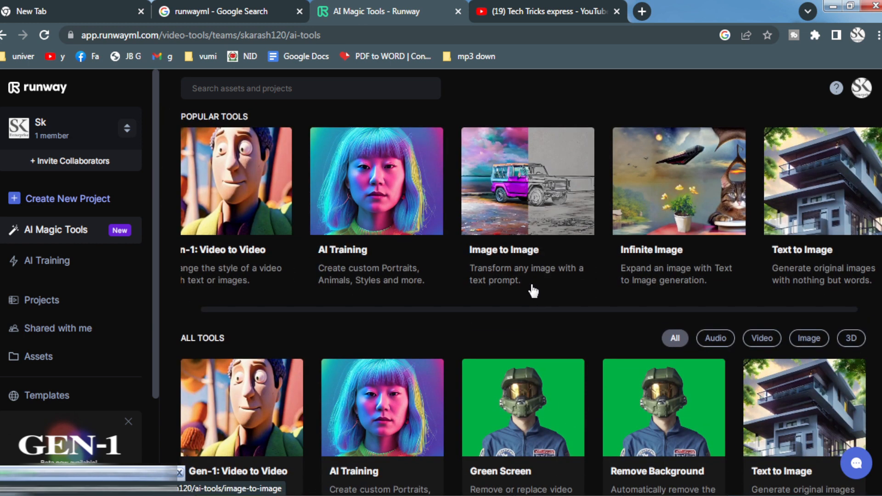
pyautogui.scroll(2, 629, 307)
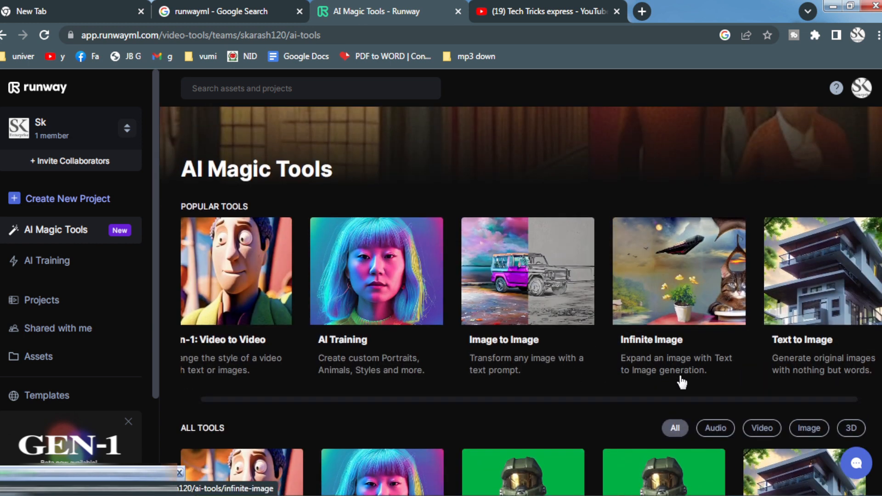
pyautogui.scroll(-4, 684, 377)
pyautogui.scroll(-5, 690, 368)
pyautogui.scroll(6, 626, 302)
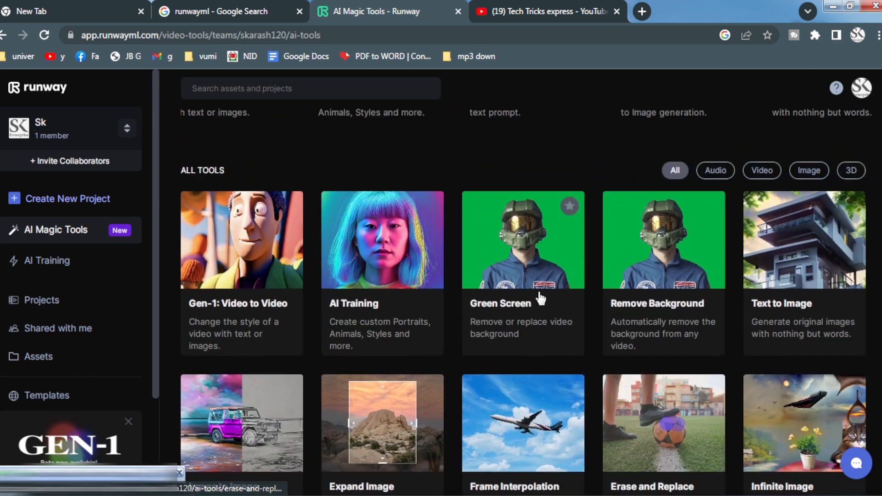
pyautogui.scroll(4, 569, 271)
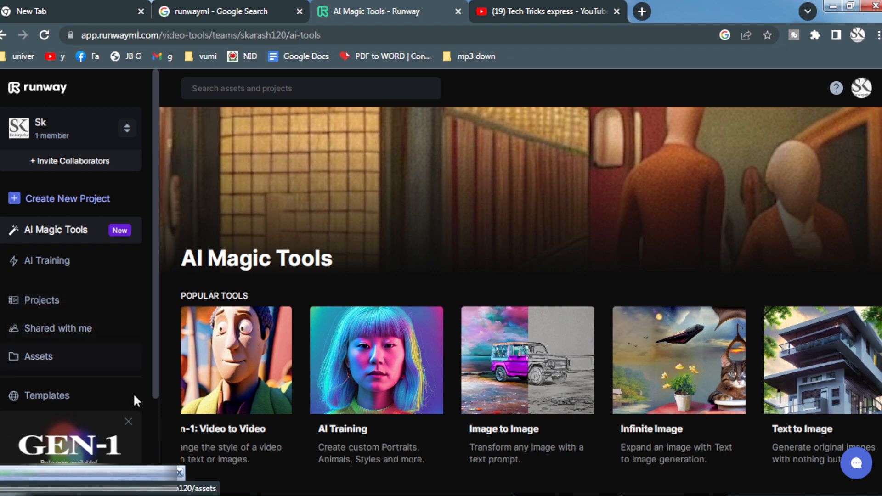
# - Create the first project as a new Video Composition from the Projects page
pyautogui.click(55, 300)
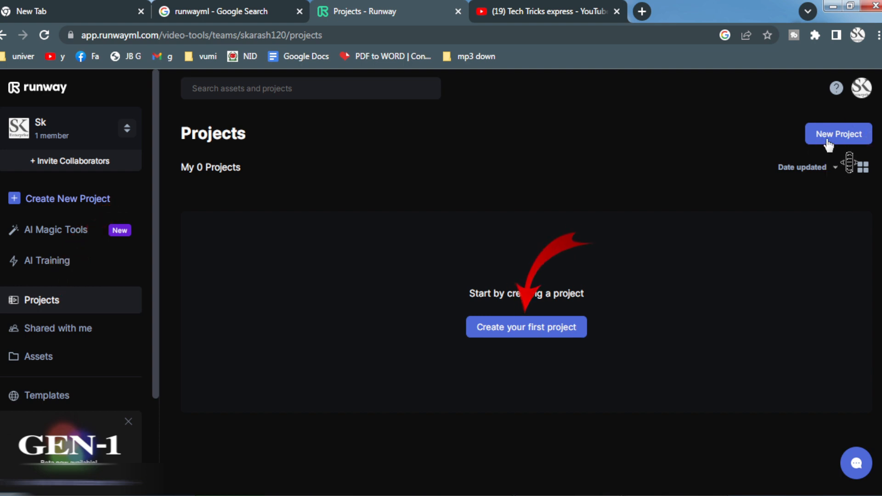
pyautogui.click(527, 328)
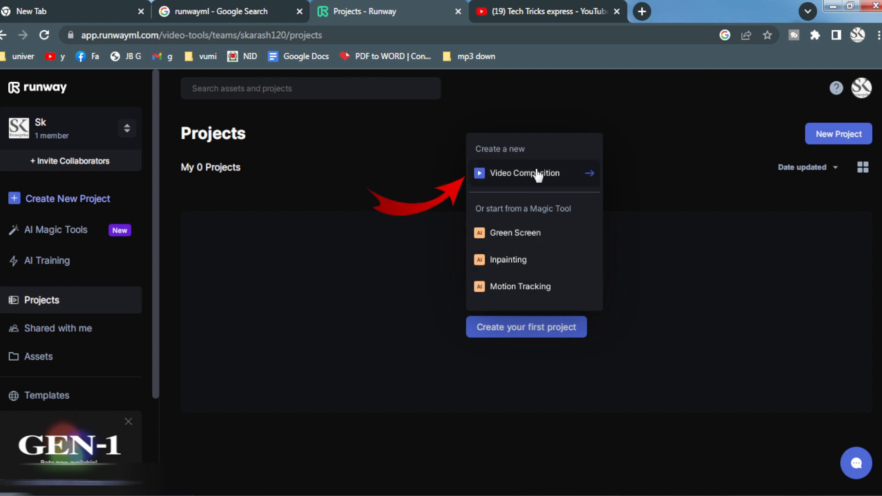
pyautogui.click(550, 177)
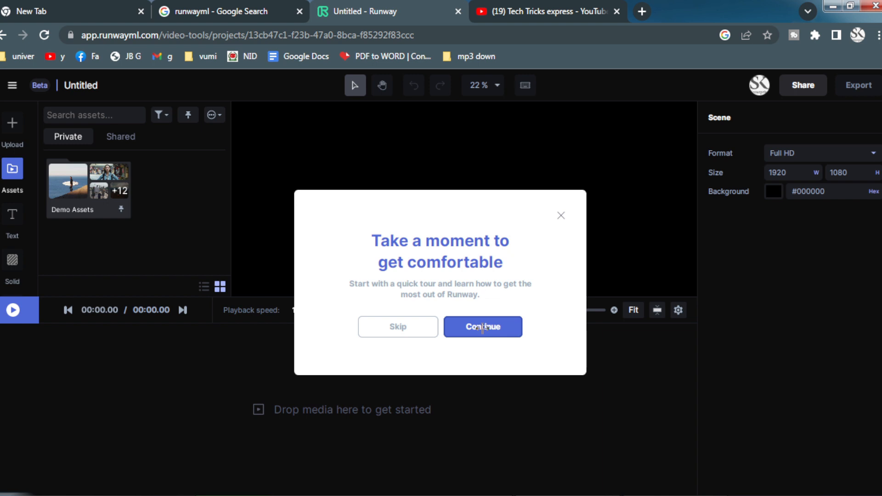
# - Go through the editor's quick tour from the multi-track timeline to the Quick Overview and finish it
pyautogui.click(482, 330)
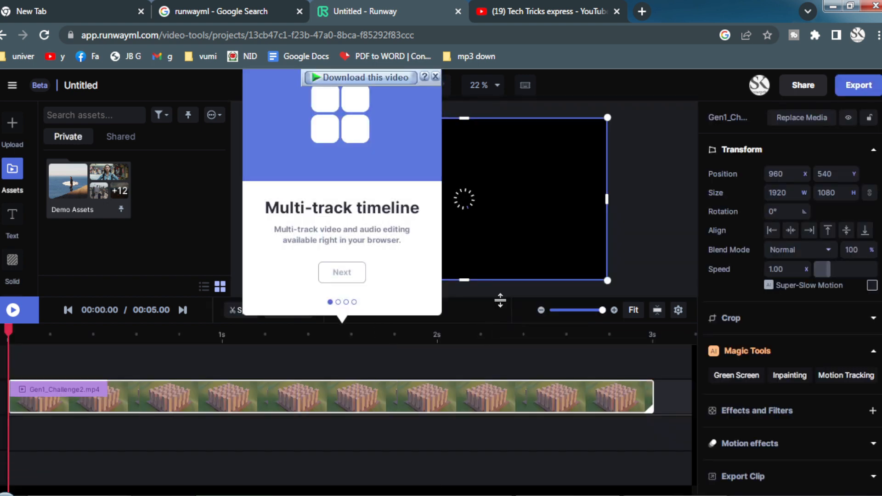
pyautogui.click(350, 275)
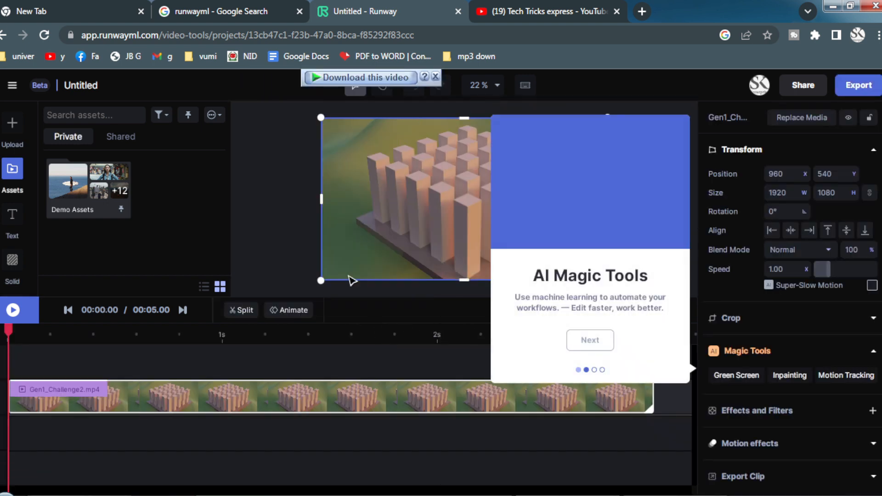
pyautogui.click(584, 342)
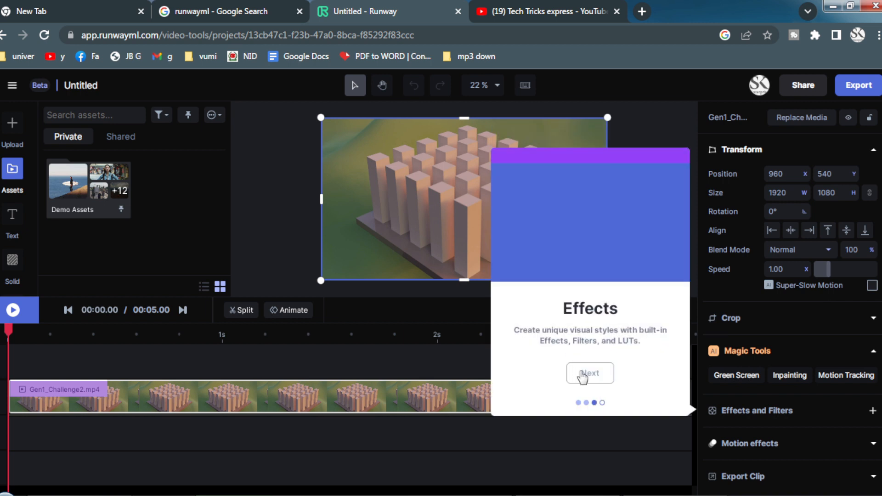
pyautogui.click(586, 373)
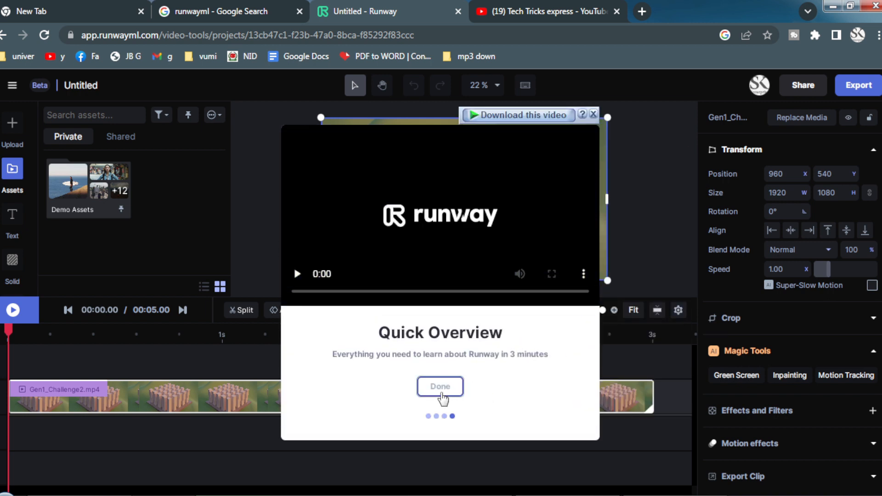
pyautogui.click(441, 397)
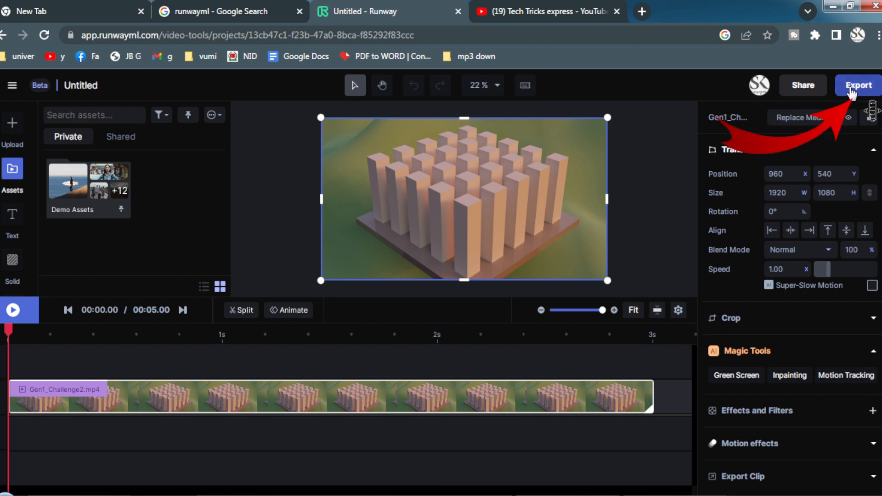
# - View the export options for name, resolution and format, and close them without exporting
pyautogui.click(851, 89)
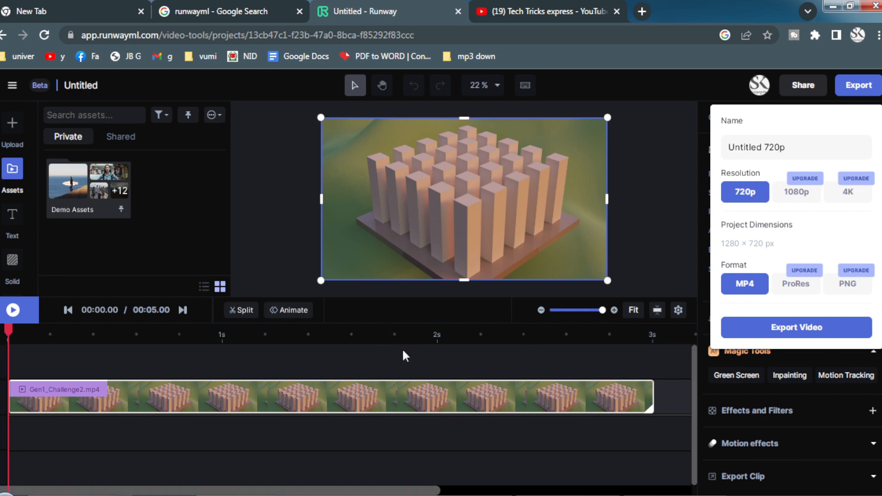
pyautogui.click(136, 312)
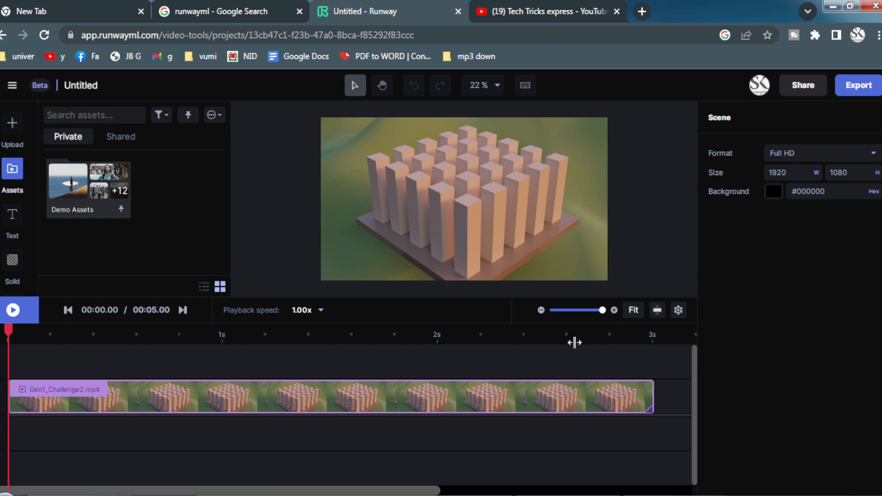
# - Delete the Gen1_Challenge2.mp4 demo clip from the timeline
pyautogui.click(409, 404)
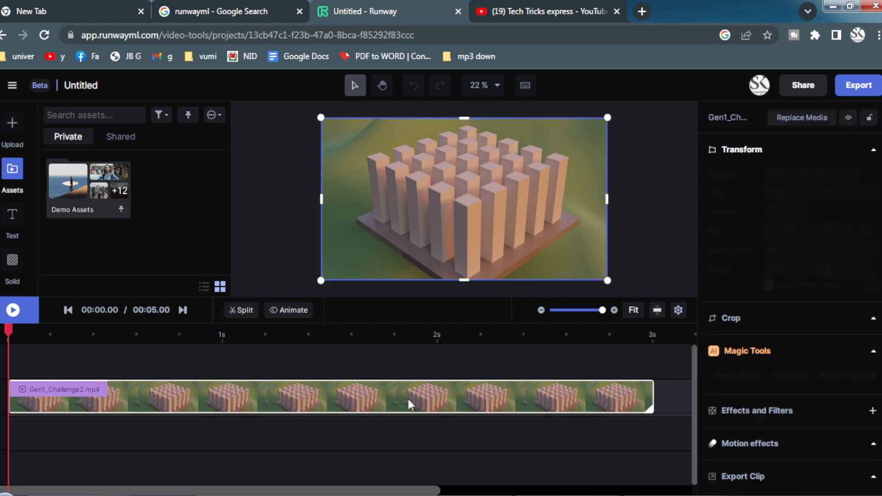
pyautogui.rightClick(409, 404)
pyautogui.rightClick(354, 395)
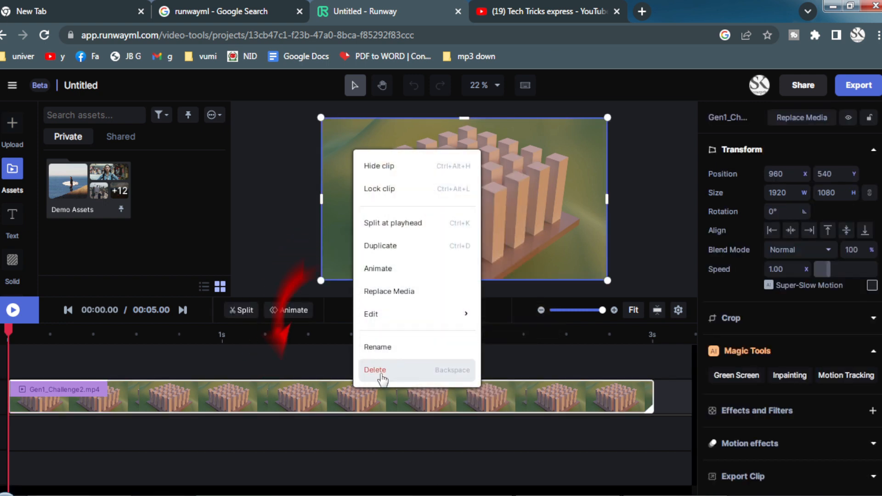
pyautogui.click(427, 365)
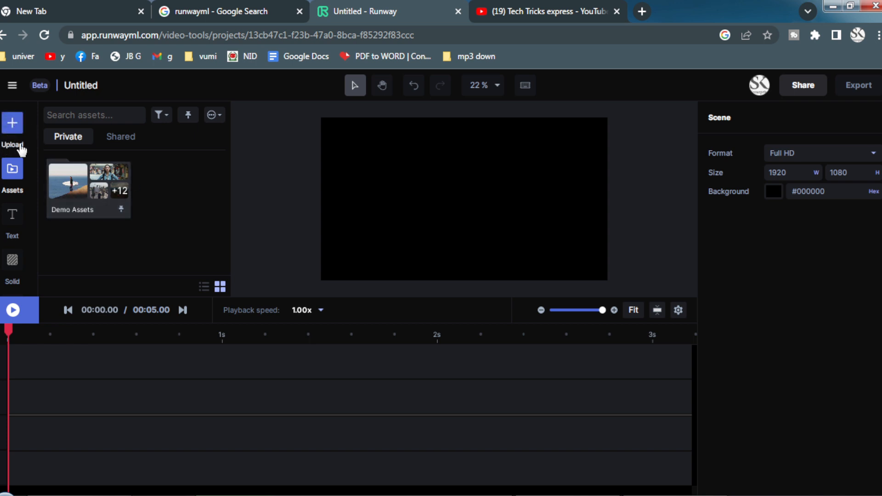
pyautogui.click(16, 127)
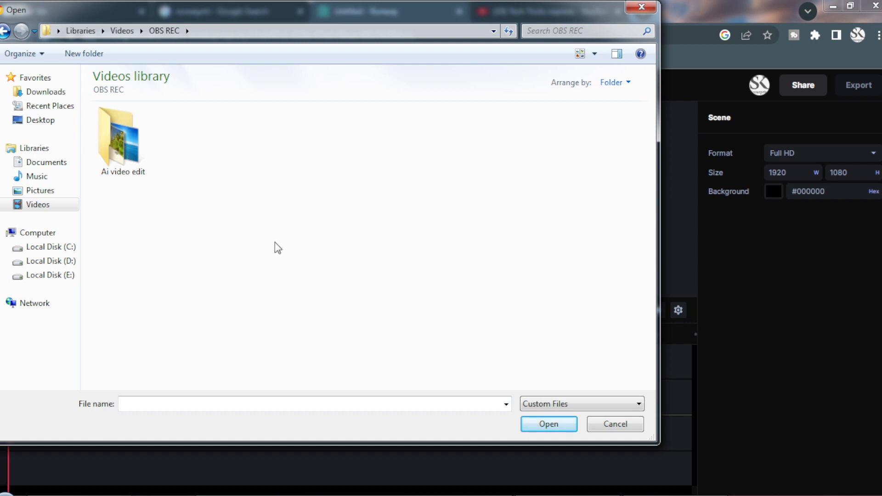
pyautogui.doubleClick(128, 172)
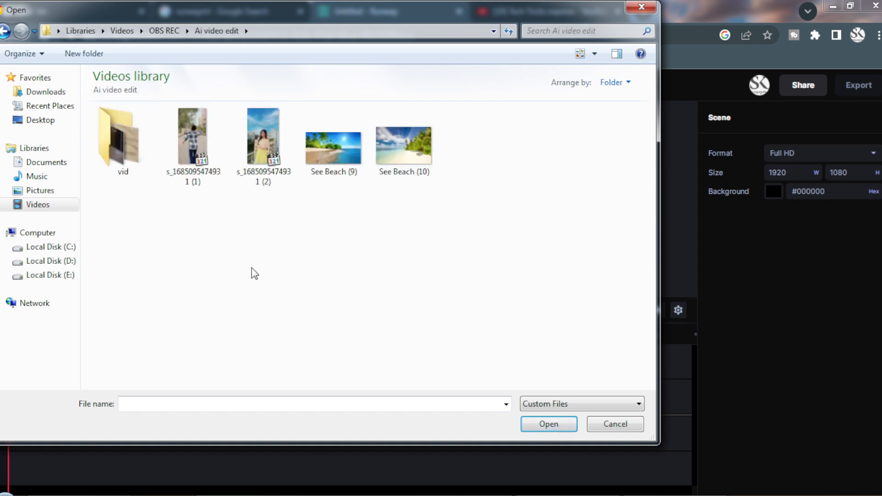
pyautogui.click(264, 139)
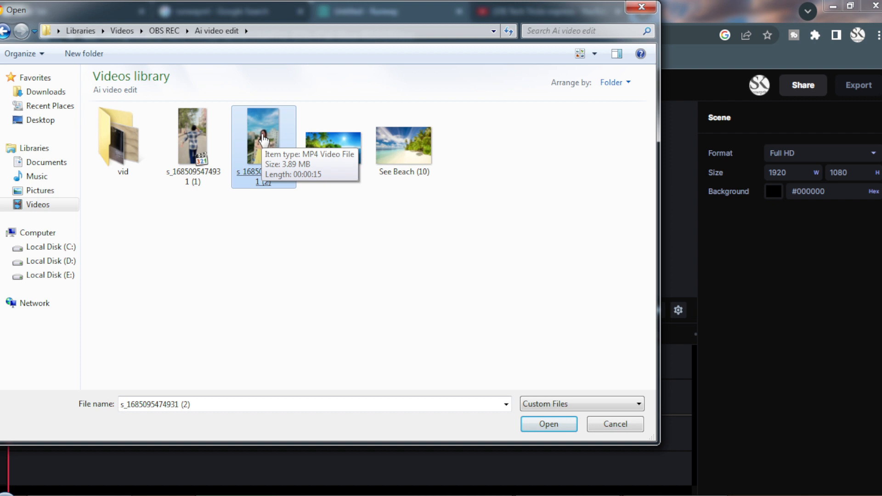
pyautogui.doubleClick(264, 139)
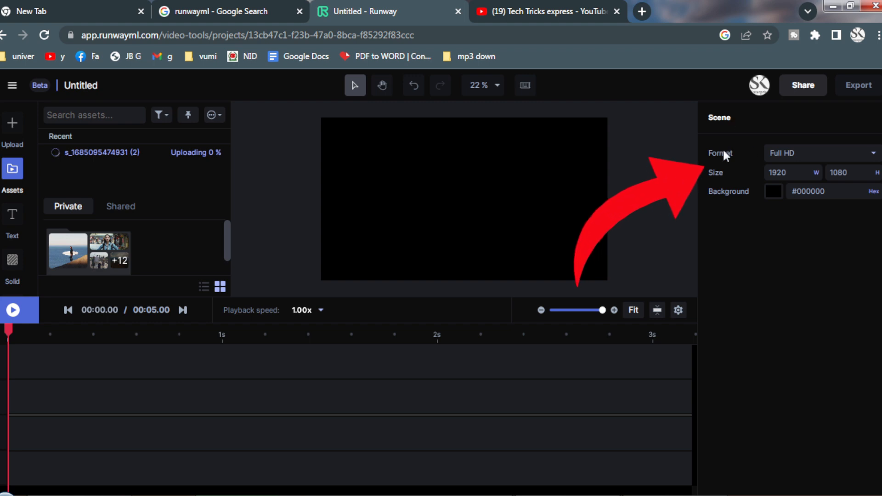
# - Look at the available composition formats for the scene and close the choices without changing the format
pyautogui.click(819, 158)
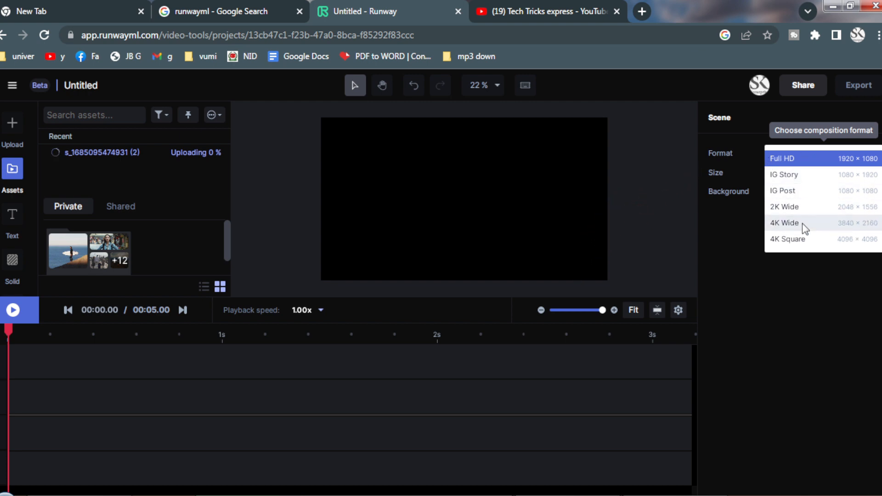
pyautogui.click(721, 205)
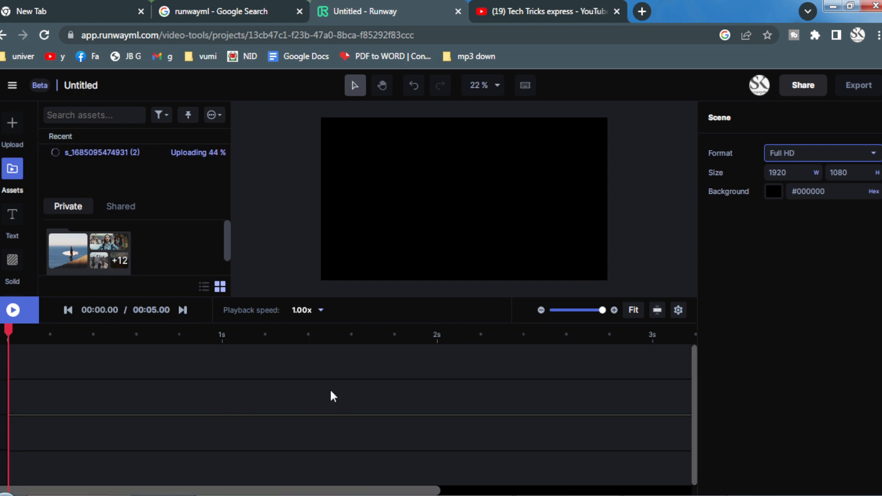
# - View the asset type filter and the additional asset options, and close them without changing anything
pyautogui.click(165, 115)
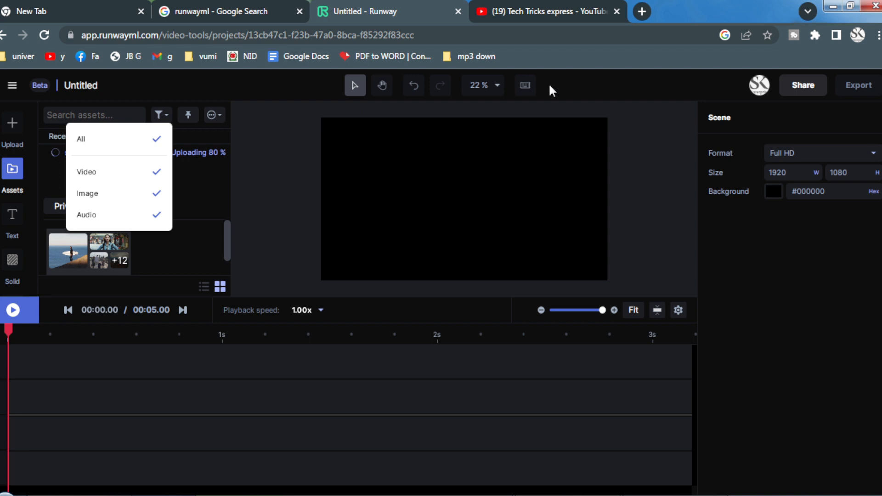
pyautogui.click(686, 83)
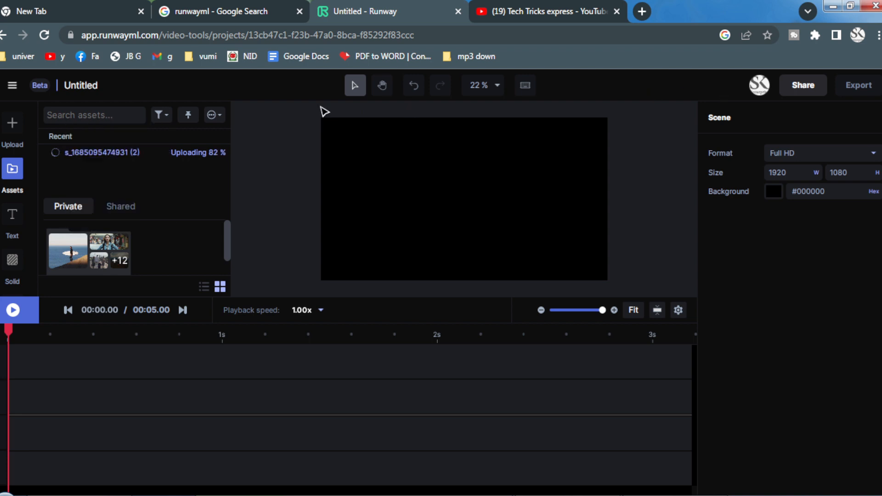
pyautogui.click(226, 118)
pyautogui.click(654, 94)
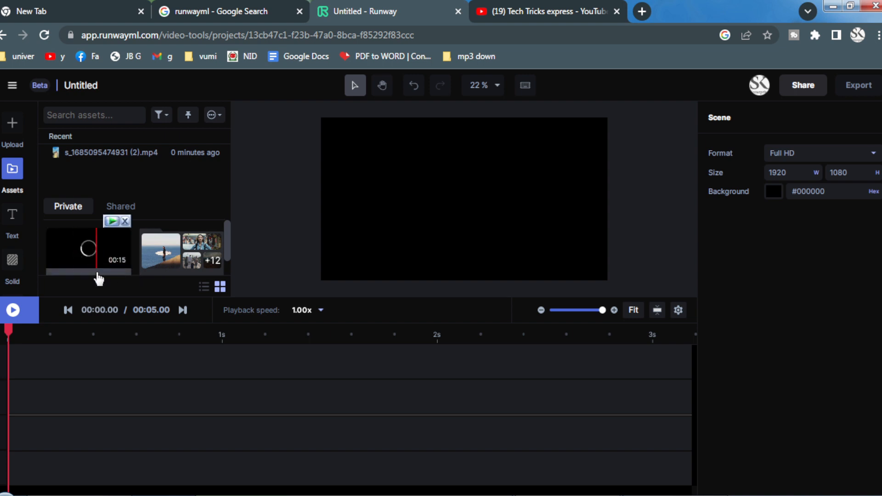
pyautogui.click(88, 249)
pyautogui.moveTo(131, 268); pyautogui.dragTo(2, 405)
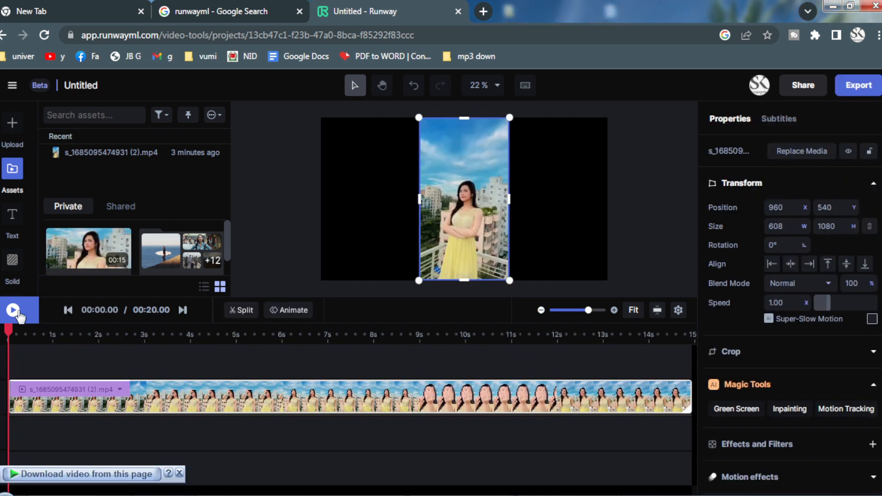
# - Look through the video clip's edit and audio options, and play the first seconds of the composition
pyautogui.rightClick(334, 405)
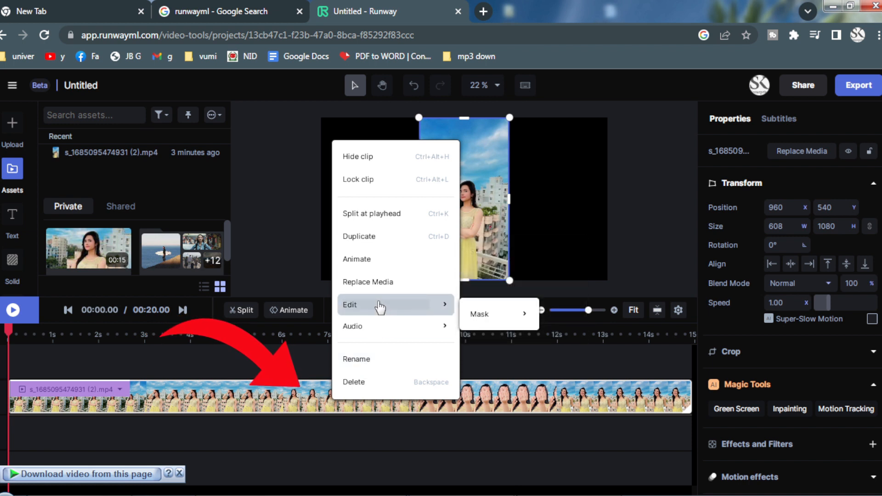
pyautogui.moveTo(386, 326)
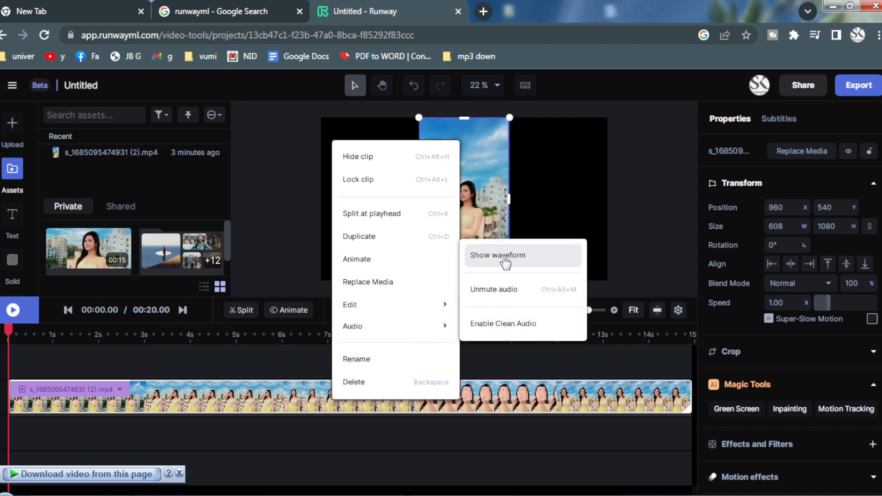
pyautogui.click(288, 365)
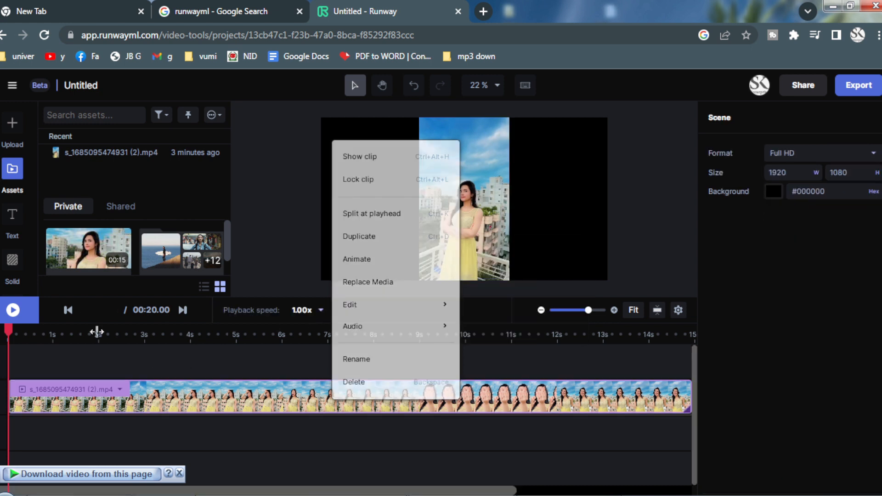
pyautogui.click(13, 310)
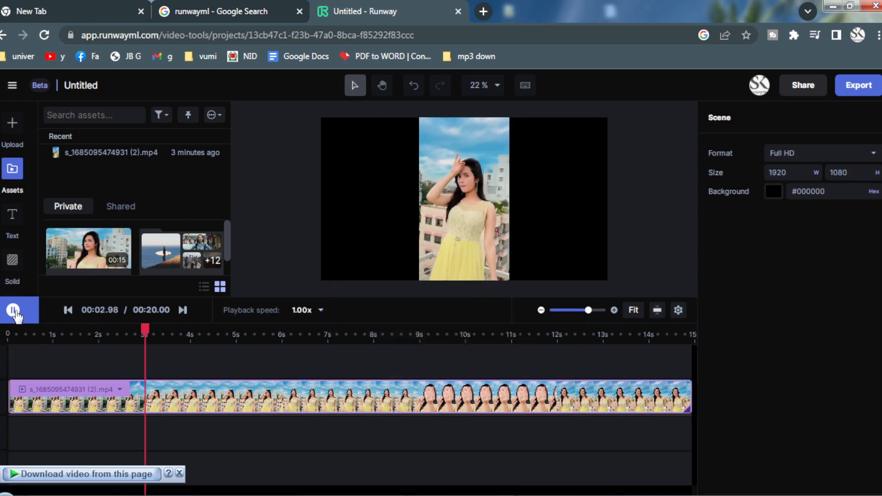
# - Mask the woman in the video clip with the Green Screen tool by marking points on her head, neck and dress
pyautogui.click(405, 408)
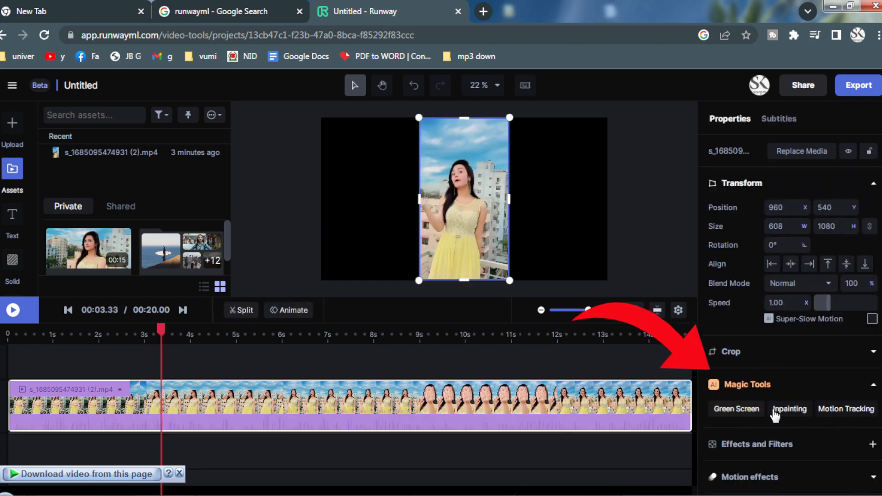
pyautogui.click(744, 412)
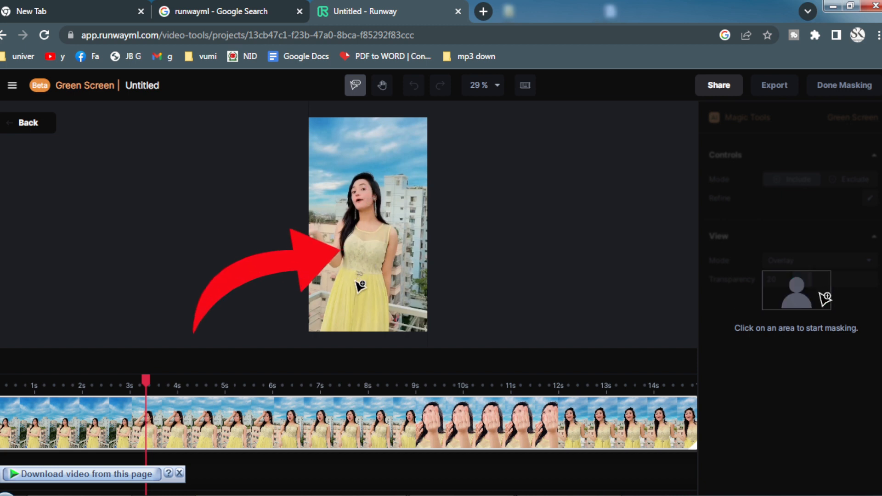
pyautogui.click(365, 183)
pyautogui.click(361, 216)
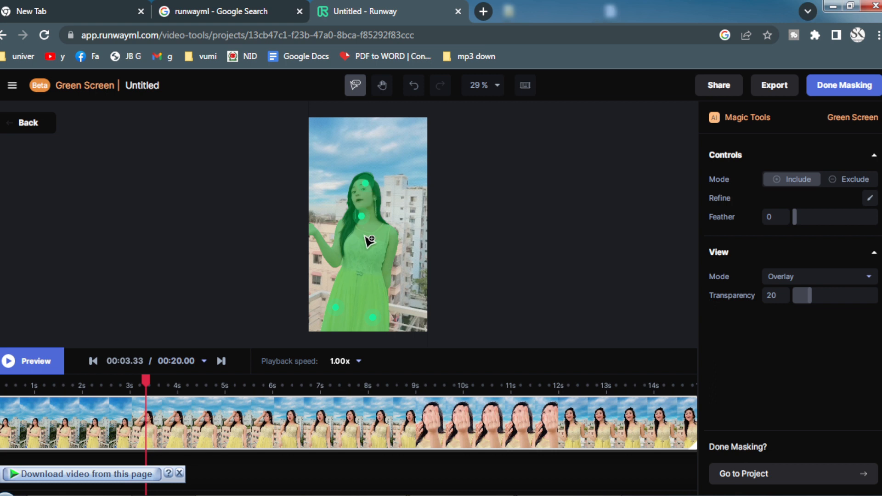
# - Set the mask view's transparency to 64 and keep its mode at Overlay
pyautogui.moveTo(807, 295); pyautogui.dragTo(846, 294)
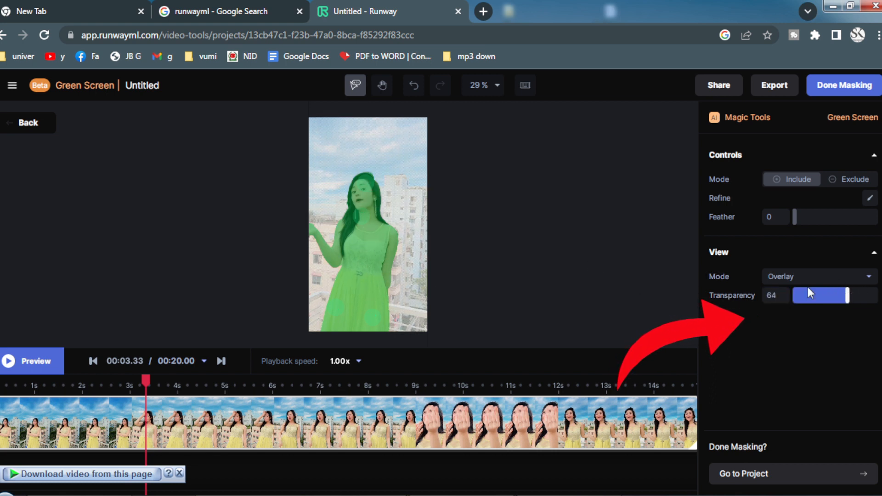
pyautogui.click(806, 277)
pyautogui.click(730, 343)
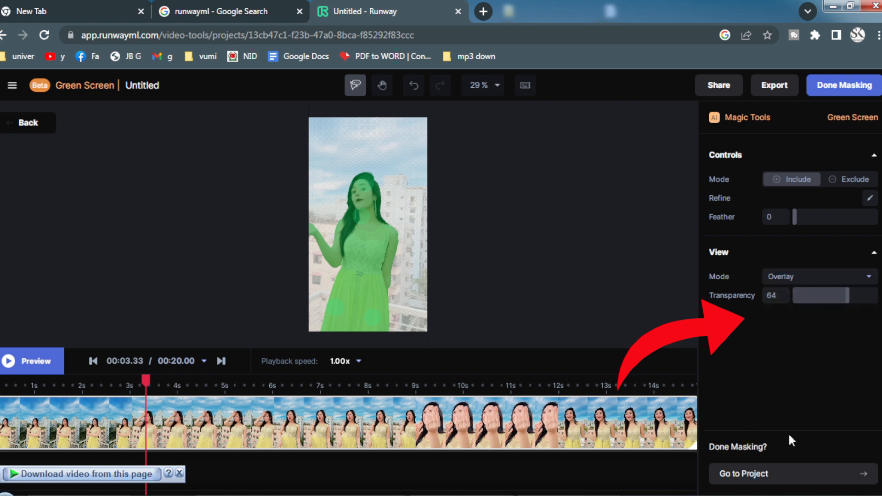
# - Preview the green screen mask over the clip, and finish masking to return to the project
pyautogui.click(9, 361)
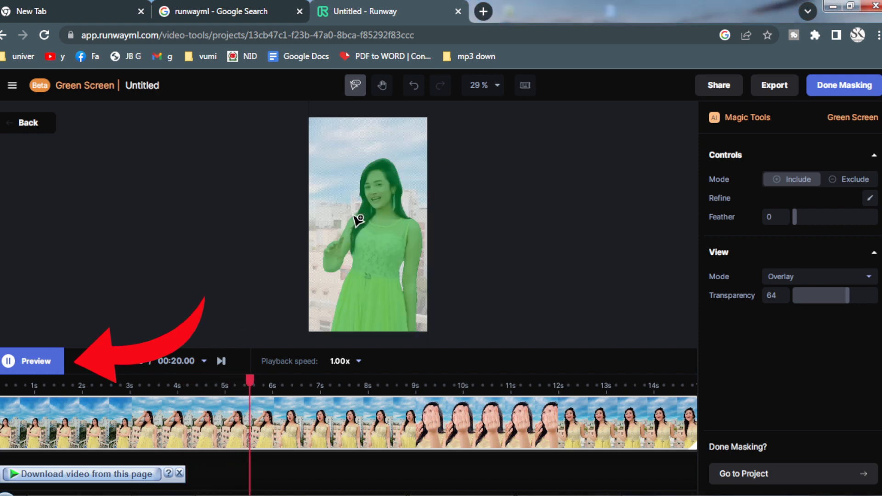
pyautogui.click(8, 361)
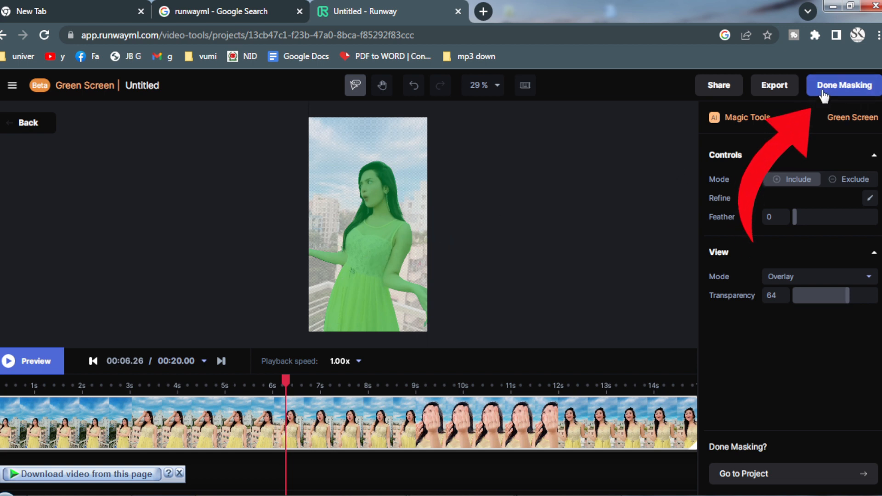
pyautogui.click(838, 87)
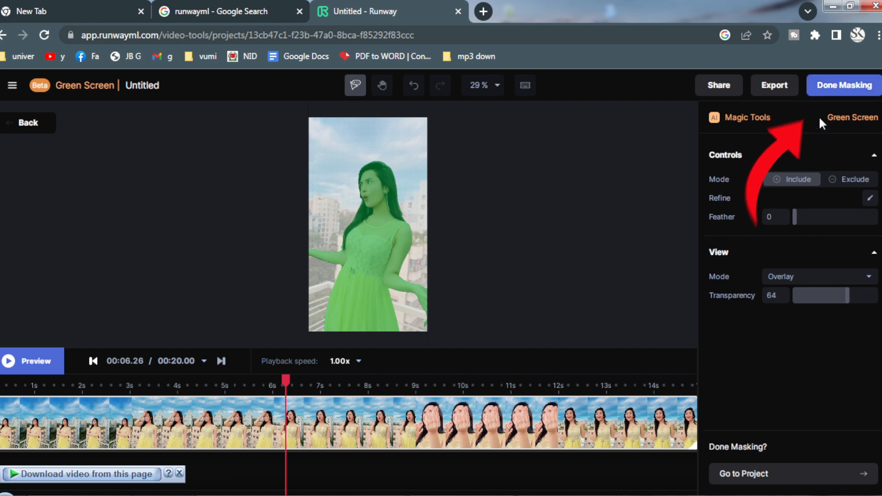
# - Play the first seconds of the composition from the start to check the woman's cut-out
pyautogui.moveTo(294, 334); pyautogui.dragTo(8, 334)
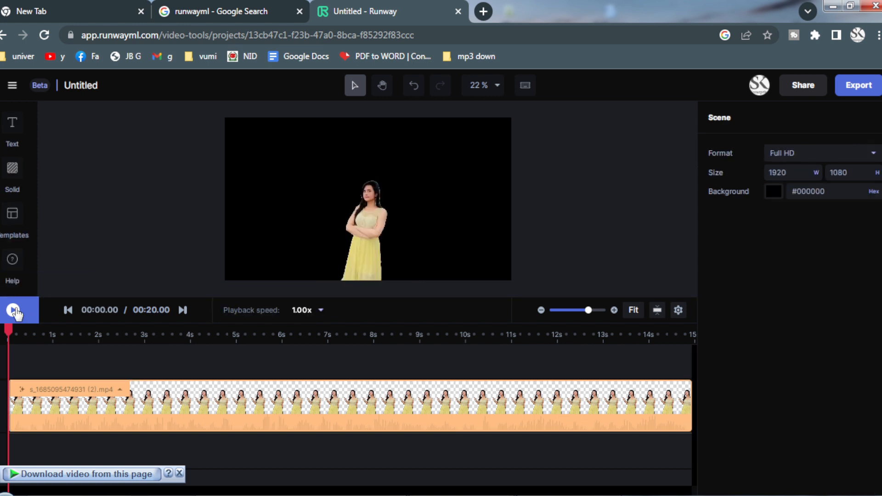
pyautogui.click(15, 312)
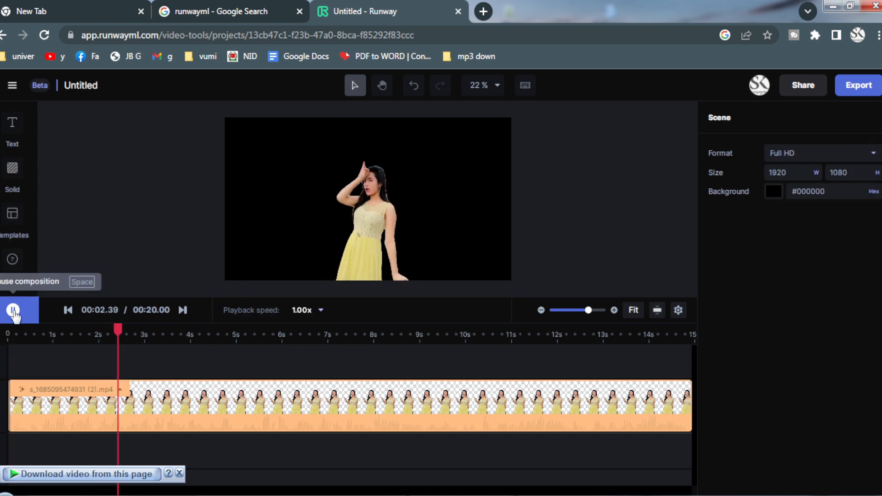
pyautogui.click(14, 313)
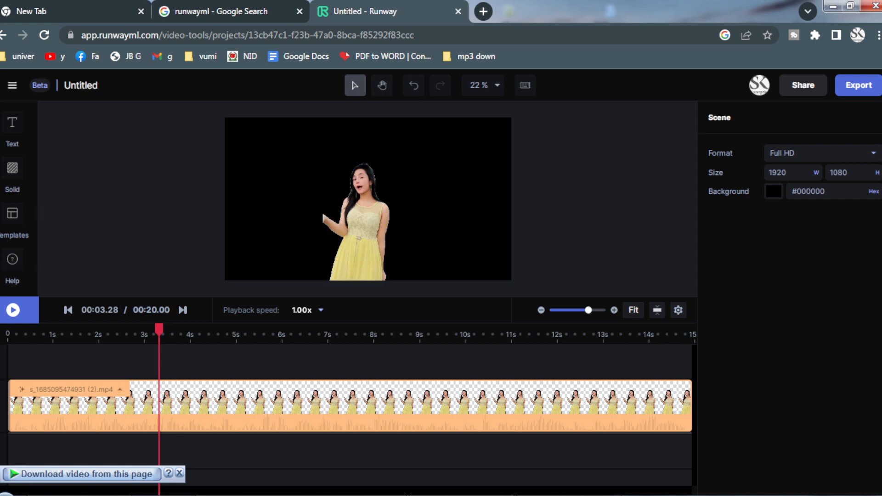
# - Add a solid layer at the start of the timeline above the video and fill it with green #00B140
pyautogui.click(12, 170)
pyautogui.moveTo(362, 369); pyautogui.dragTo(159, 361)
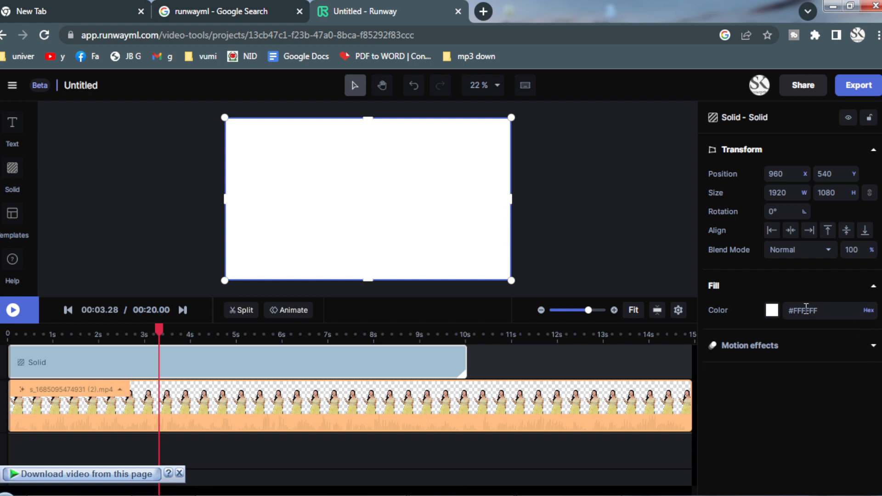
pyautogui.click(772, 318)
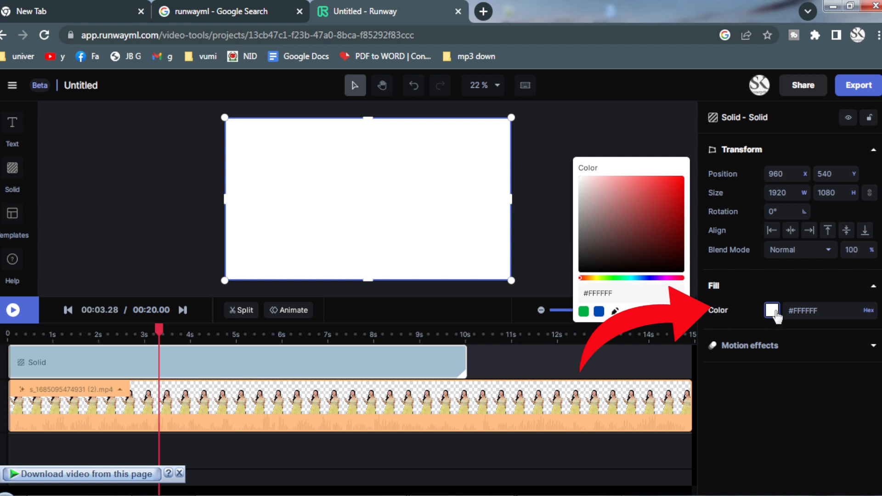
pyautogui.click(584, 311)
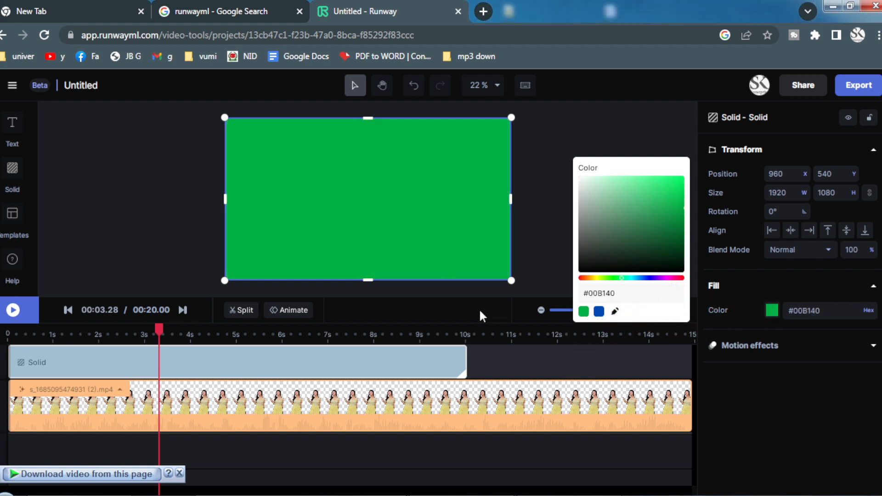
pyautogui.click(538, 283)
# - Move the green solid to the track beneath the video, extend it to the clip's full length and return the playhead to the start
pyautogui.click(184, 398)
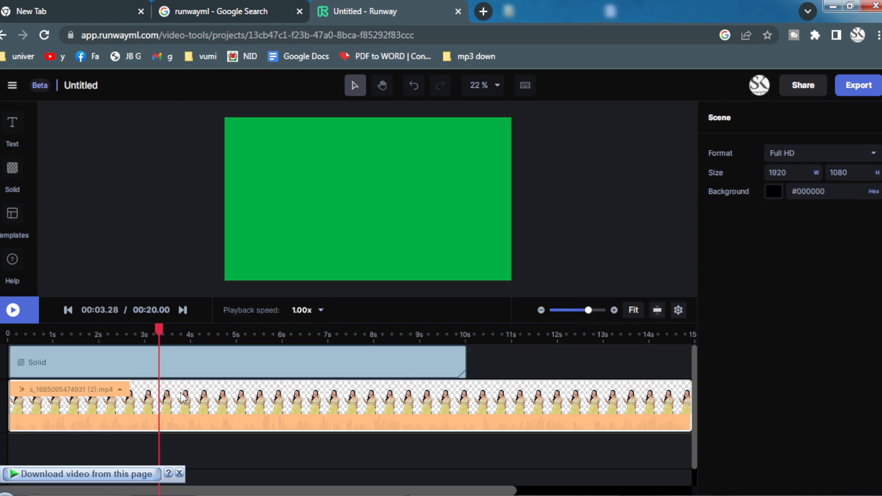
pyautogui.moveTo(340, 356); pyautogui.dragTo(298, 441)
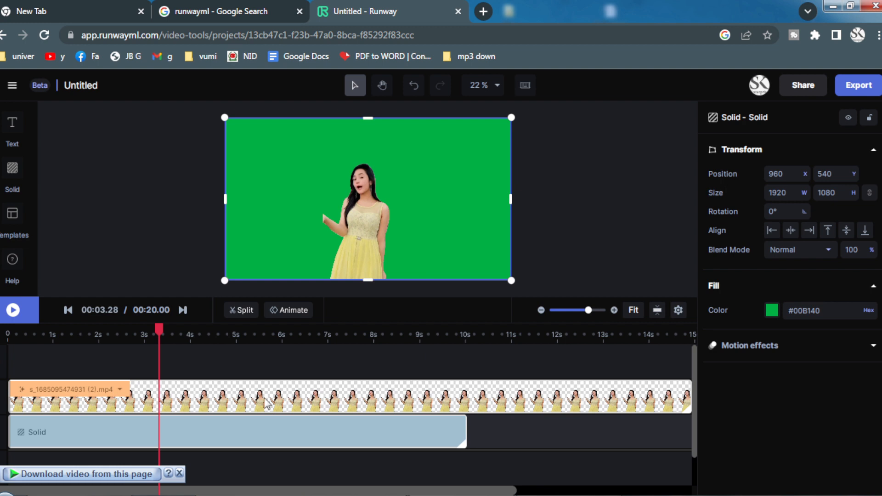
pyautogui.moveTo(213, 337); pyautogui.dragTo(6, 343)
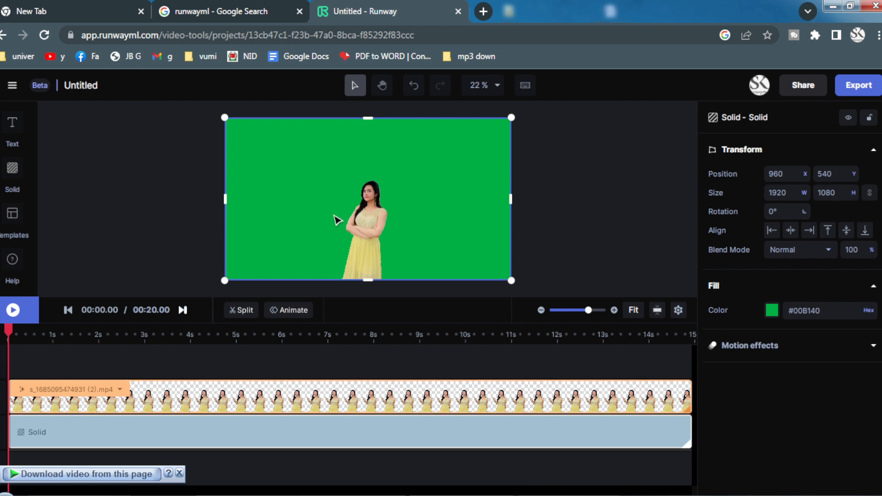
# - Upload the image See Beach (10) from the "Ai video edit" folder to the project's assets
pyautogui.scroll(2, 23, 166)
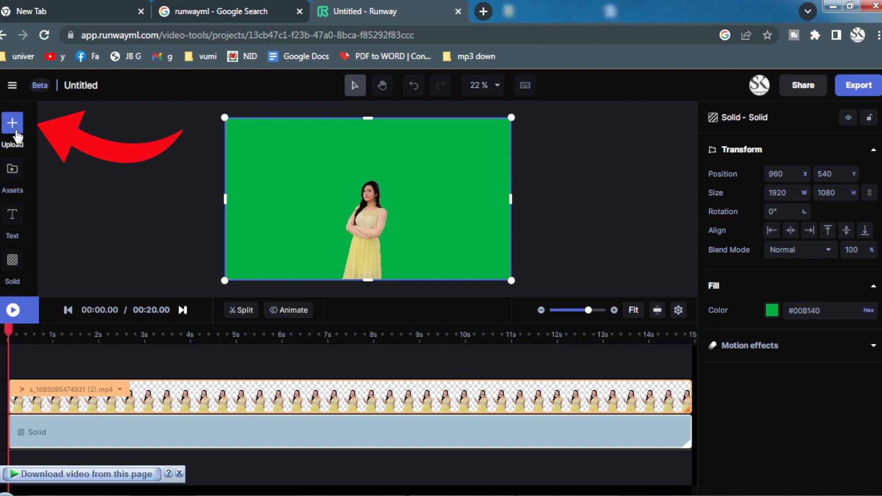
pyautogui.click(12, 123)
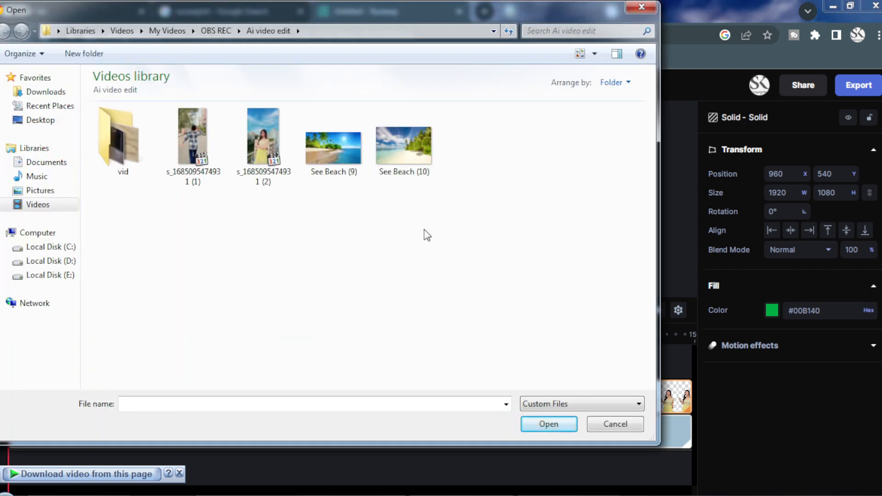
pyautogui.click(401, 150)
pyautogui.moveTo(401, 150); pyautogui.dragTo(407, 183)
pyautogui.click(407, 173)
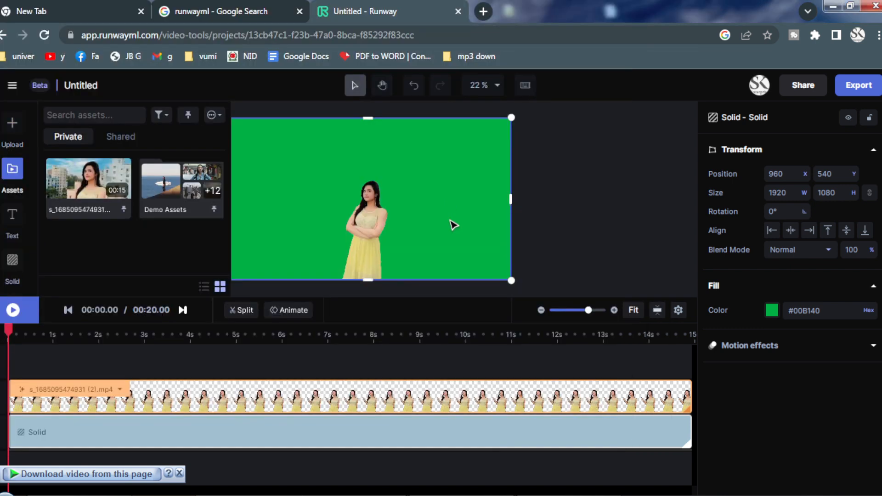
pyautogui.moveTo(92, 153)
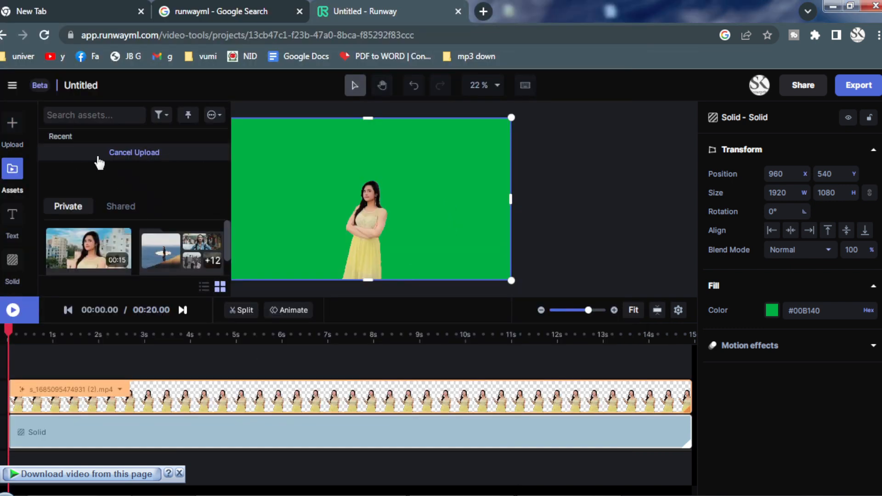
# - Add See Beach (10).jpg to the timeline, extend it to the video's full length and place it on the track directly beneath the video
pyautogui.click(87, 250)
pyautogui.doubleClick(87, 251)
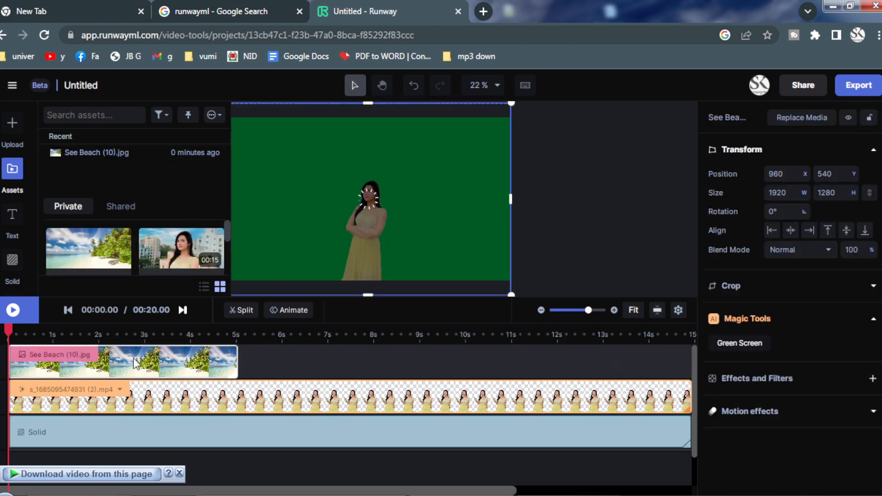
pyautogui.click(154, 394)
pyautogui.click(228, 359)
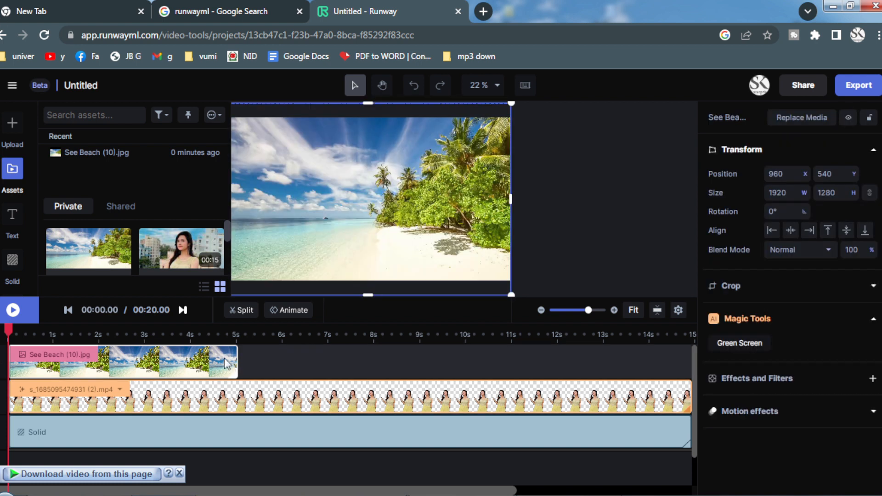
pyautogui.moveTo(391, 383); pyautogui.dragTo(694, 396)
pyautogui.moveTo(602, 370); pyautogui.dragTo(487, 396)
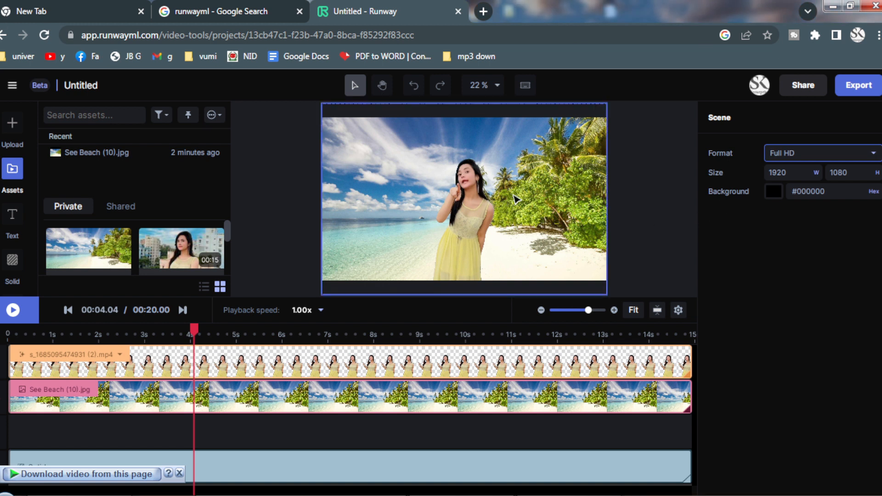
# - Change the composition format to IG Story, 1080 × 1920
pyautogui.click(833, 154)
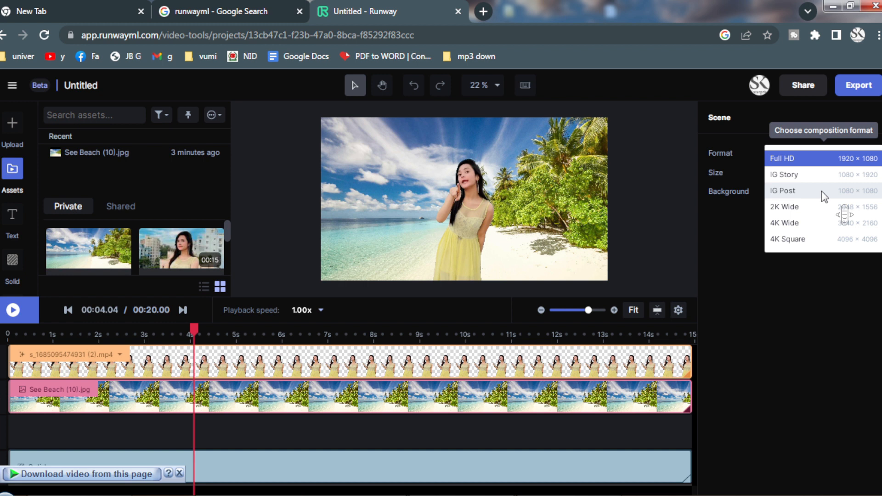
pyautogui.click(790, 177)
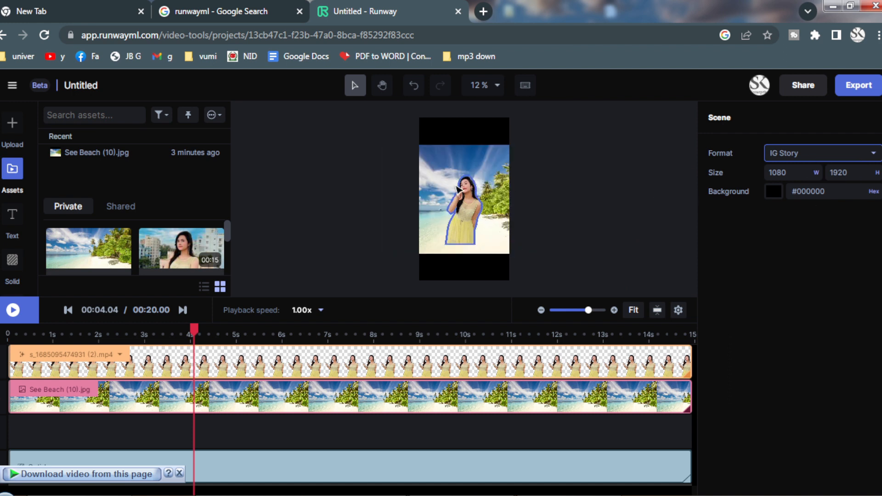
# - Enlarge the beach image to about 2936 × 1958 so it covers the vertical frame, and scale up the woman's video to reach the frame's lower edge
pyautogui.click(483, 174)
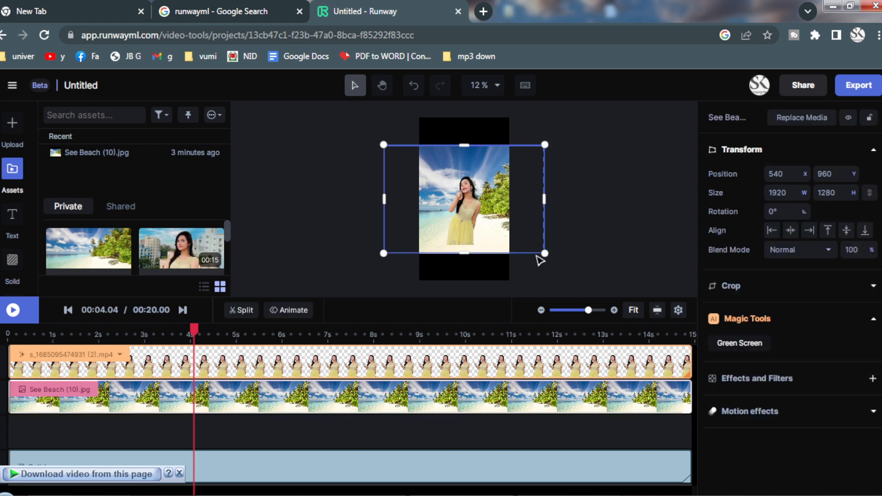
pyautogui.moveTo(545, 257); pyautogui.dragTo(546, 275)
pyautogui.hotkey('ctrl', 'z')
pyautogui.moveTo(533, 255); pyautogui.dragTo(569, 304)
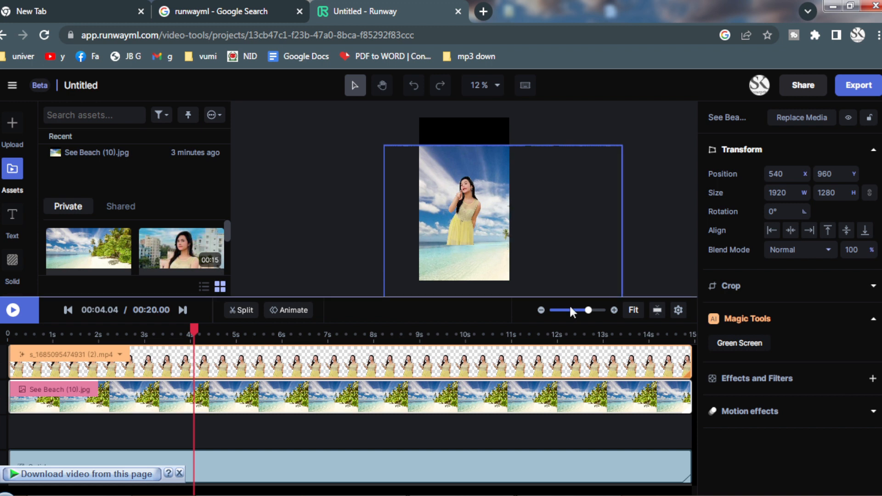
pyautogui.moveTo(519, 236); pyautogui.dragTo(488, 211)
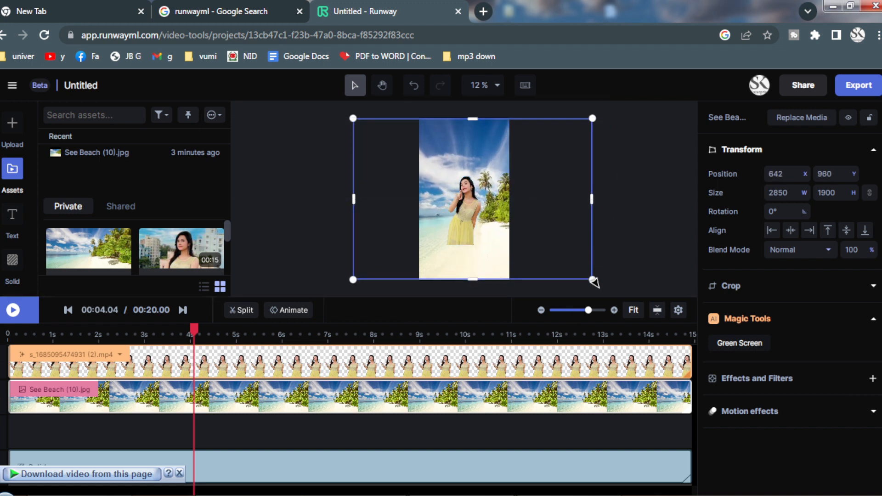
pyautogui.moveTo(592, 283); pyautogui.dragTo(593, 284)
pyautogui.click(612, 224)
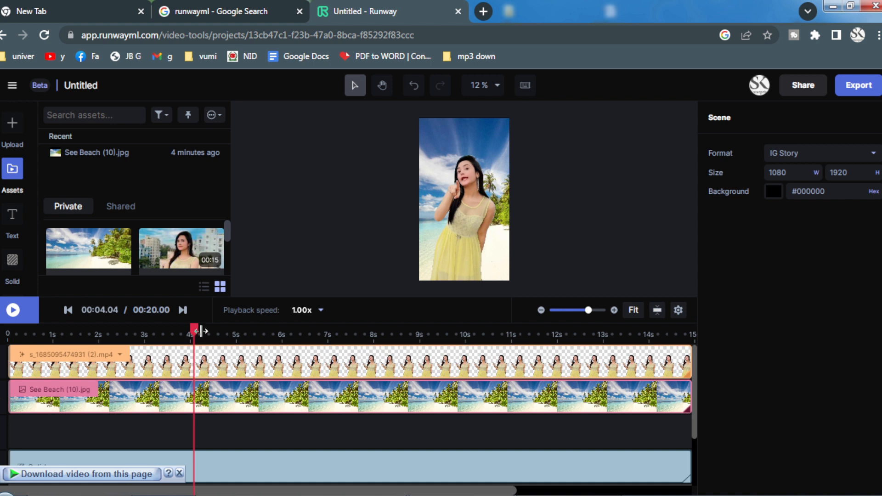
# - Preview the finished composition from the beginning of the timeline
pyautogui.click(68, 309)
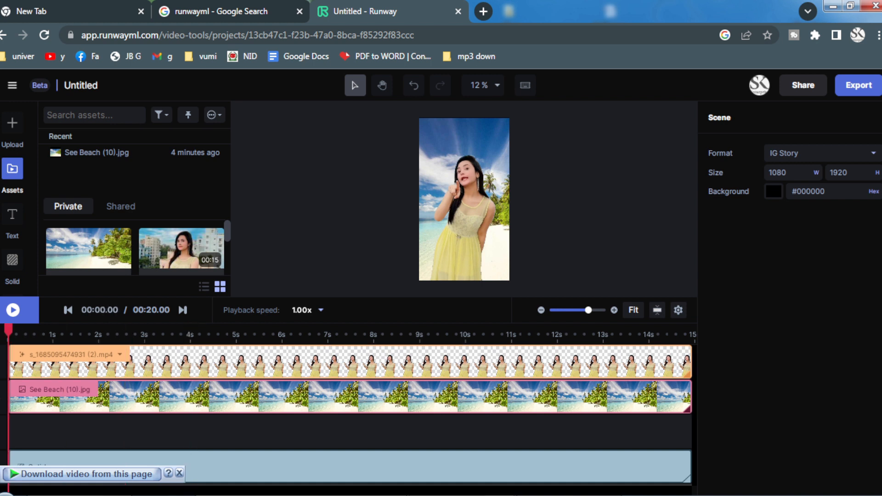
pyautogui.click(14, 310)
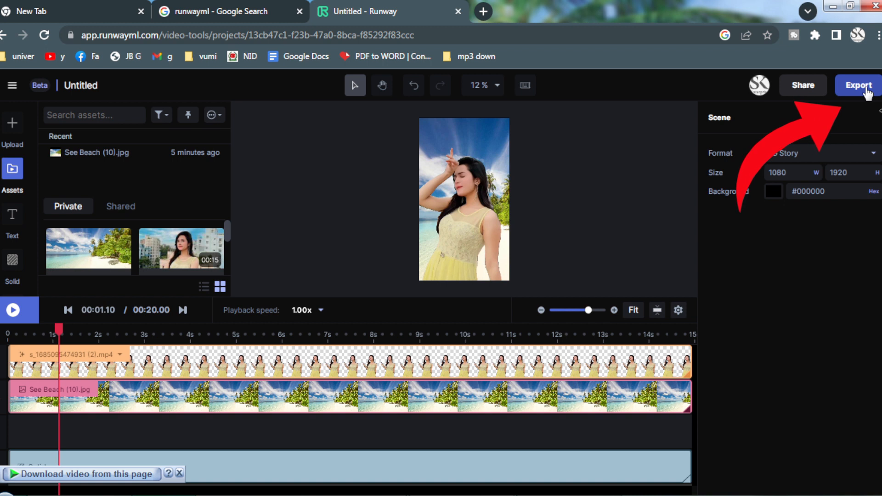
# - Export the composition as a 720p MP4 video and open the Assets page that holds the exports
pyautogui.click(867, 92)
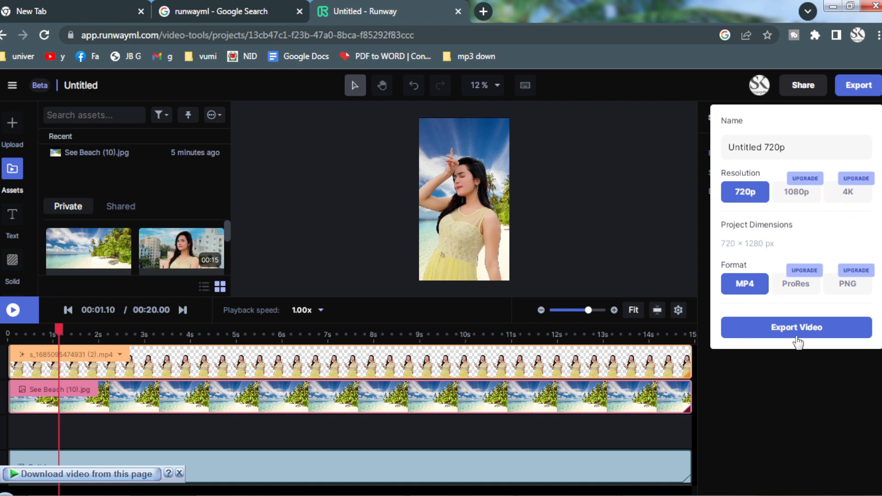
pyautogui.click(799, 328)
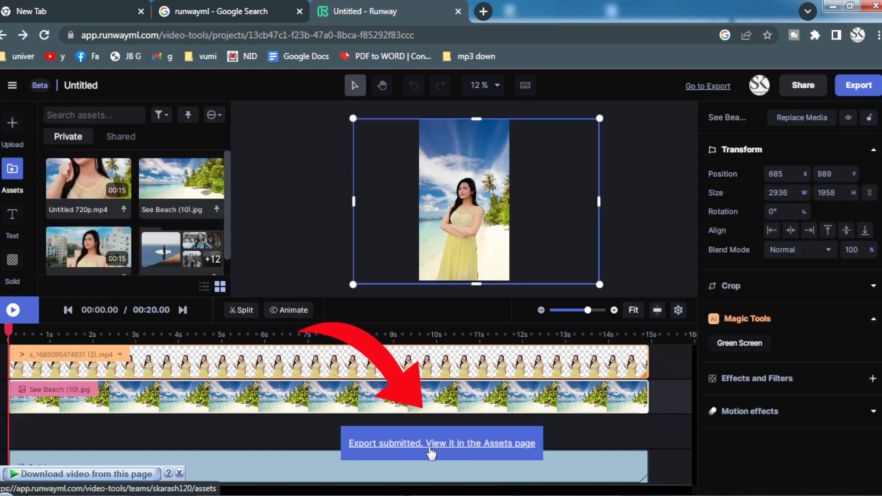
pyautogui.click(429, 451)
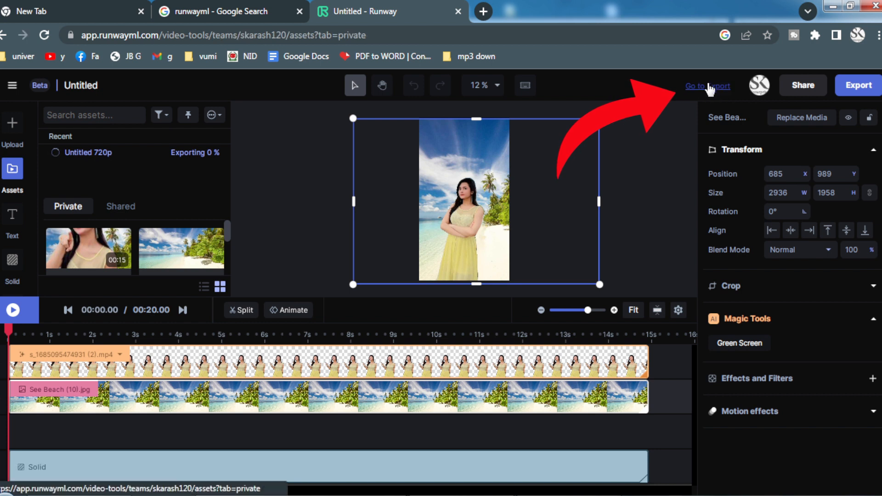
pyautogui.click(709, 85)
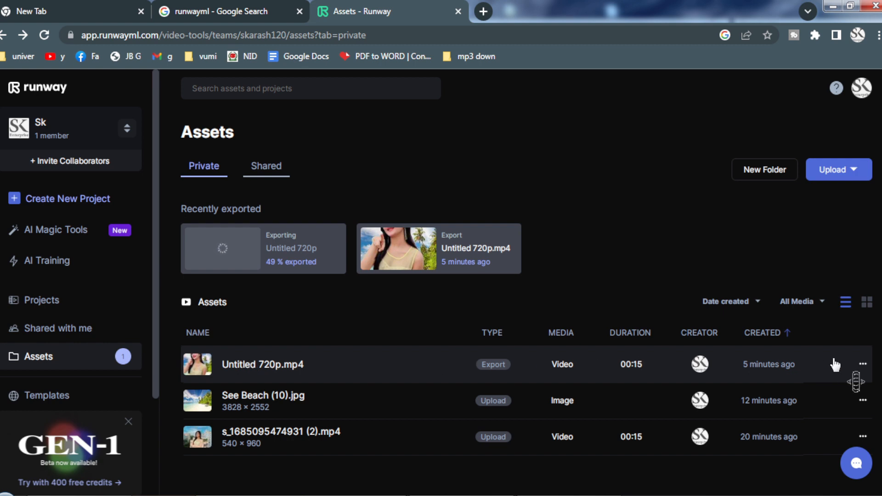
# - Download the exported video Untitled 720p.mp4 from the private assets list
pyautogui.click(863, 366)
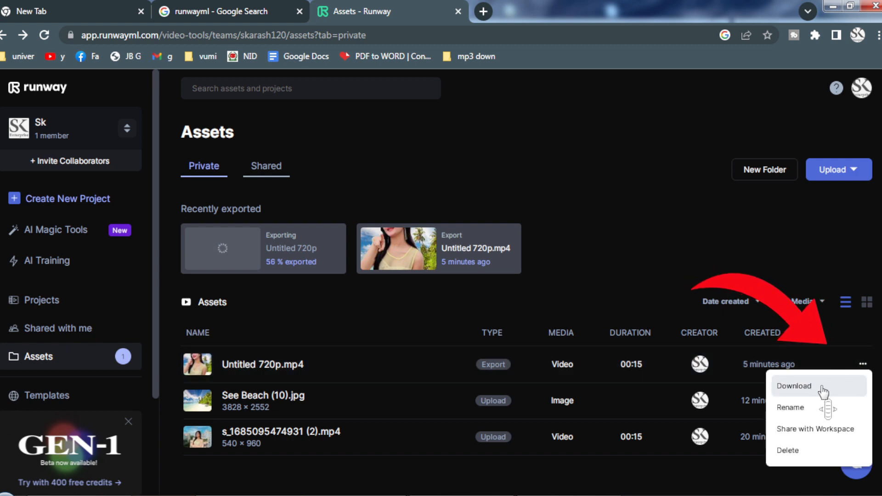
pyautogui.click(803, 387)
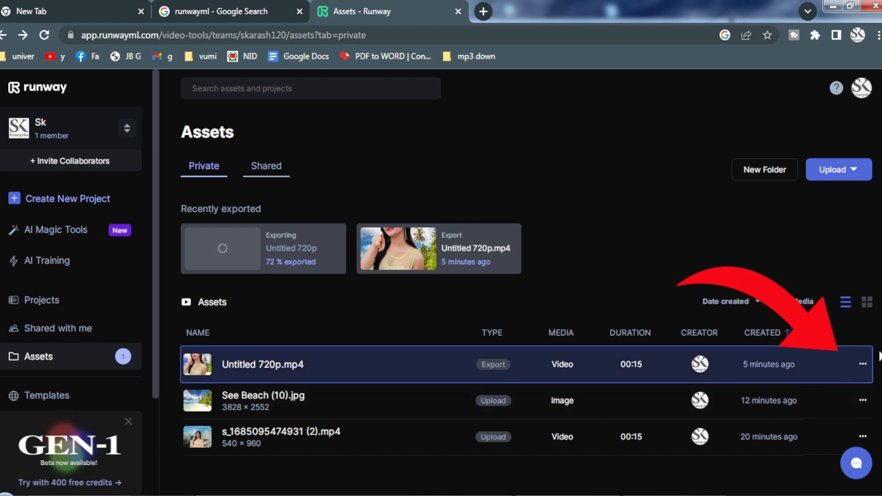
pyautogui.click(863, 367)
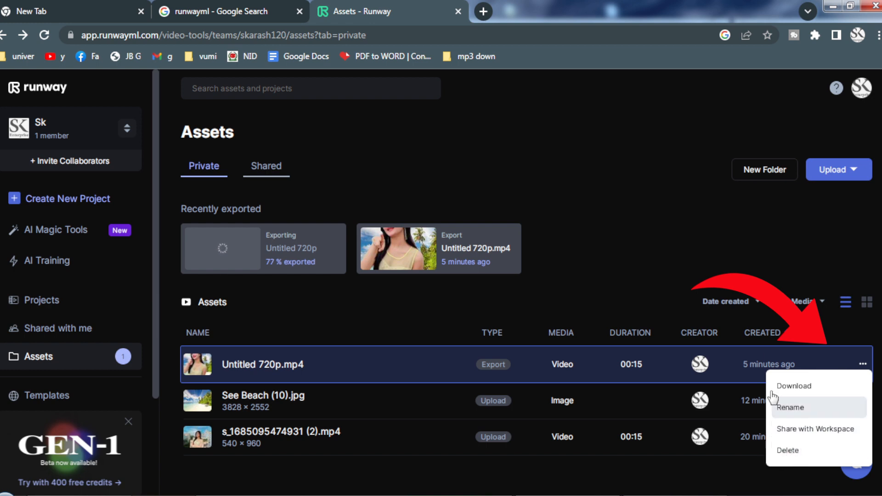
pyautogui.click(748, 260)
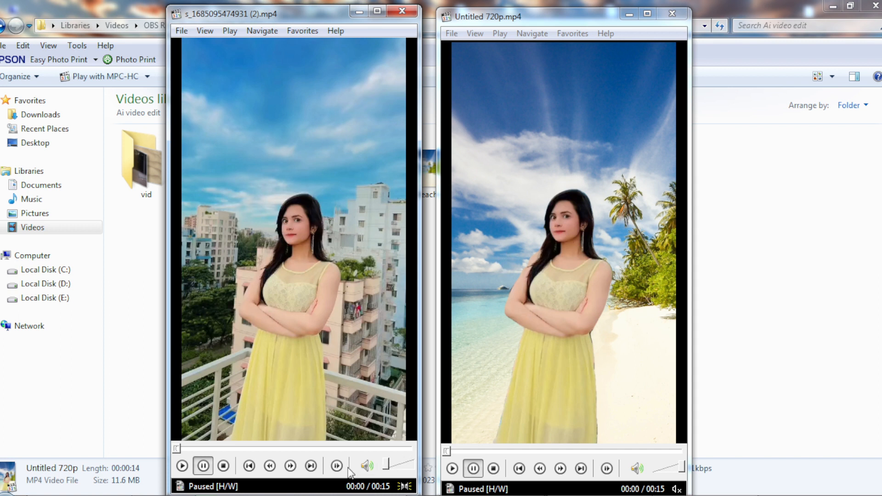
pyautogui.click(367, 465)
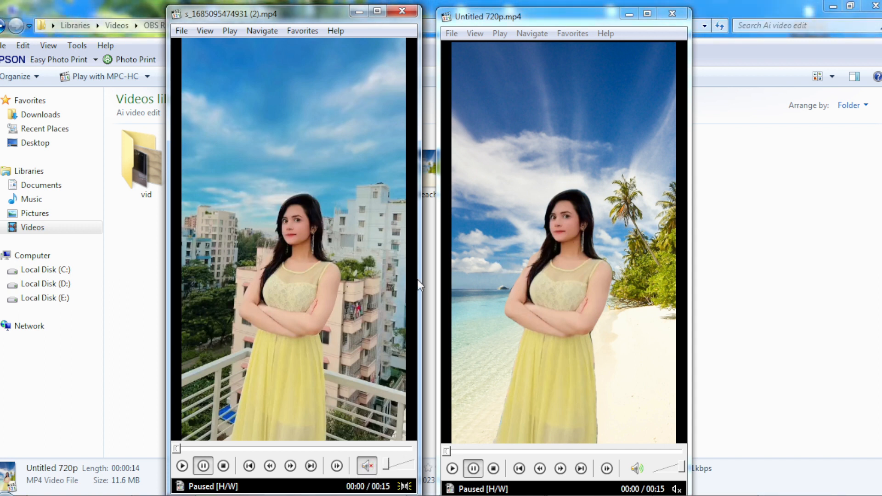